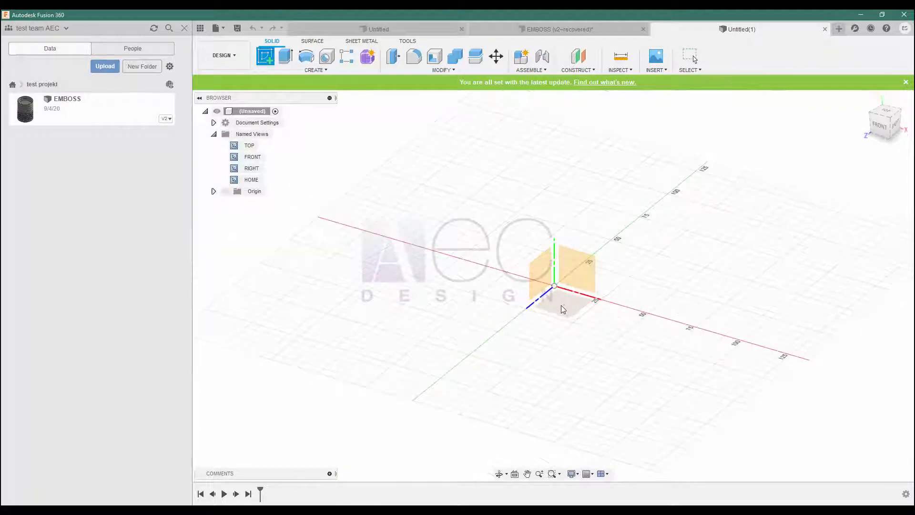
Sketch a 150 mm diameter circle centred on the origin, on the horizontal origin plane
click(561, 309)
click(306, 56)
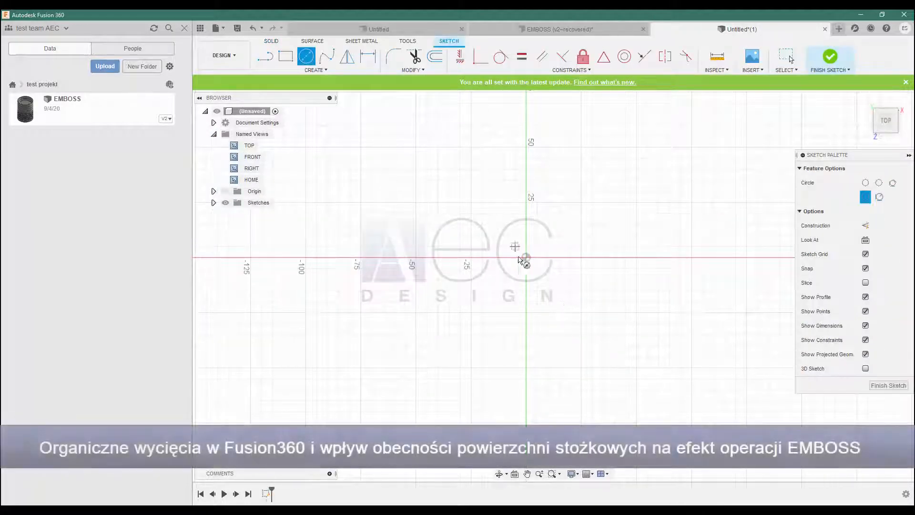
click(525, 257)
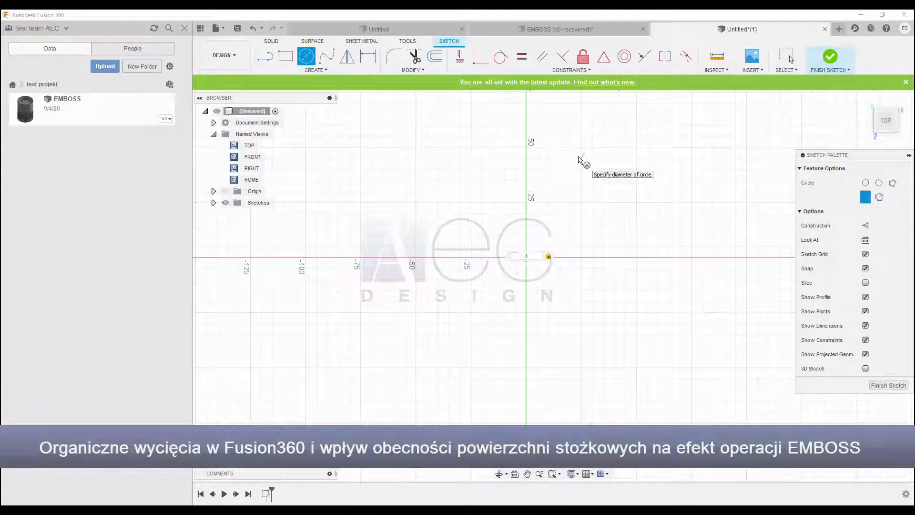
text(150)
key(Return)
key(Escape)
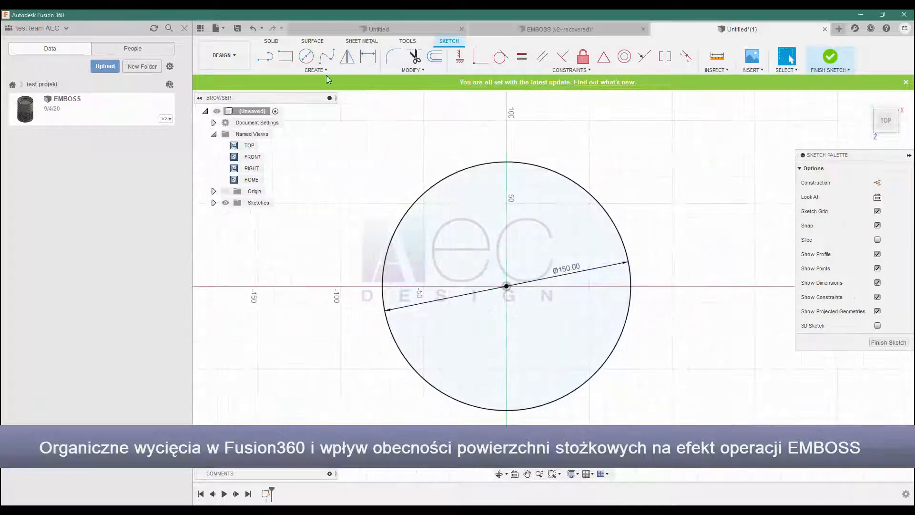
Offset the 150 mm circle outward by 2 mm and finish the sketch
click(435, 55)
click(491, 163)
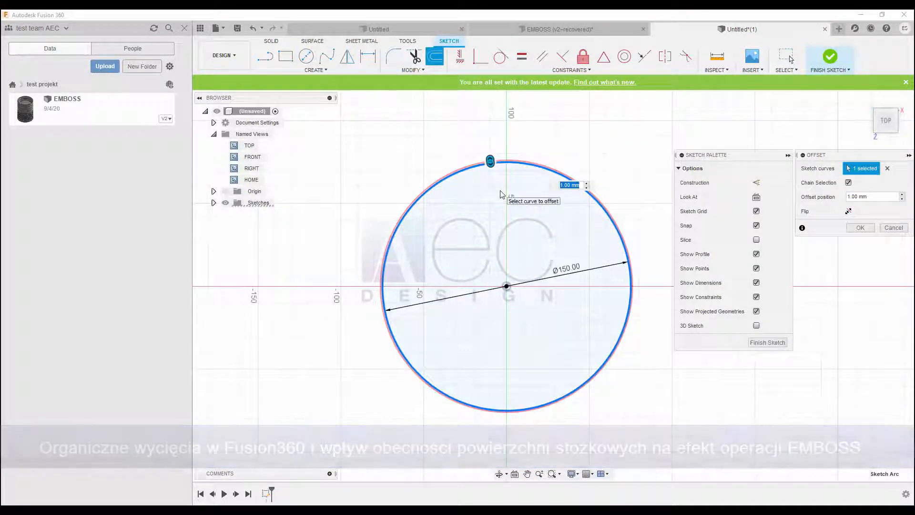
text(2)
key(Return)
shift+middle_drag(519, 301, 435, 259)
click(830, 57)
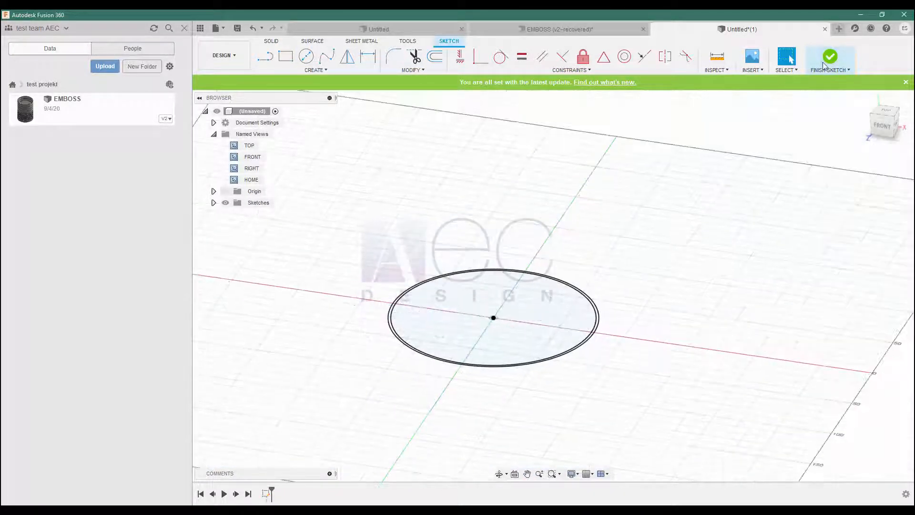
Create a first construction plane offset upward from the horizontal origin plane
click(578, 69)
click(585, 83)
click(509, 336)
shift+middle_drag(508, 334, 517, 243)
click(854, 216)
Create a second construction plane offset 150 mm above the base circle profile
click(578, 69)
click(585, 83)
click(494, 313)
drag(494, 314, 494, 149)
shift+middle_drag(525, 239, 529, 183)
drag(869, 197, 798, 198)
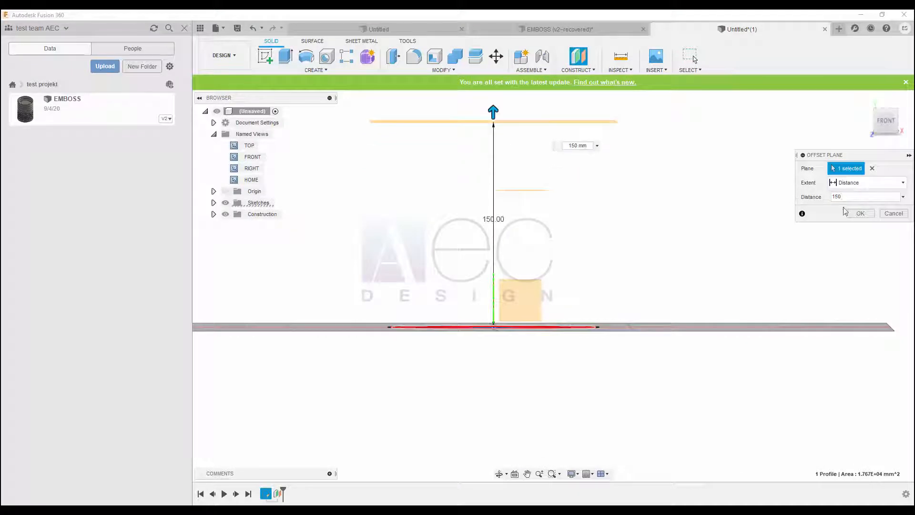
click(856, 214)
Create a third construction plane offset 250 mm above the horizontal origin plane
shift+middle_drag(539, 184, 548, 222)
click(578, 70)
click(585, 83)
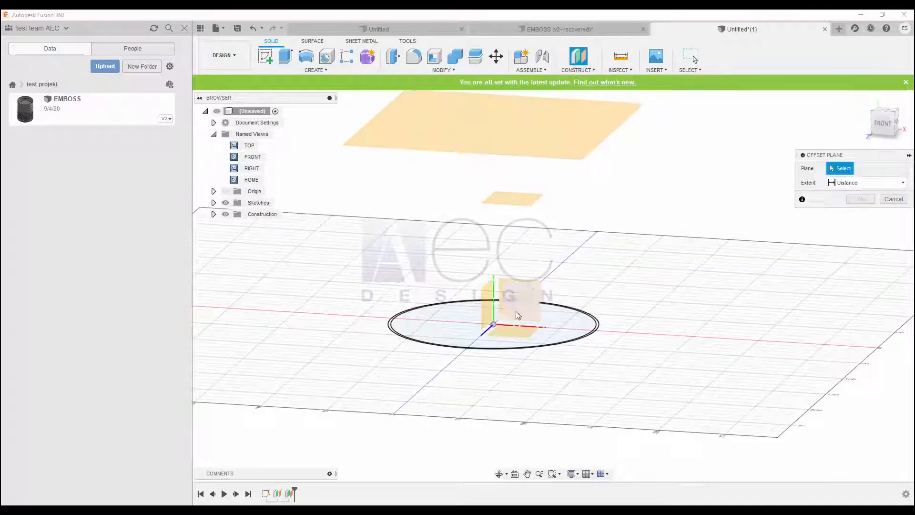
click(517, 314)
scroll(529, 309, down, 2)
drag(516, 306, 517, 93)
shift+middle_drag(534, 205, 549, 190)
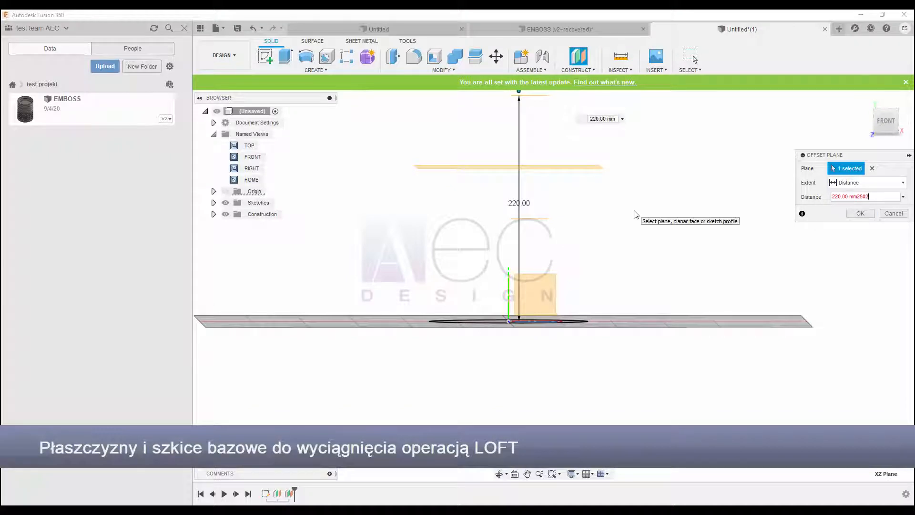
click(858, 213)
On the lowest construction plane, sketch a 100 mm diameter circle centred on the origin
mouse_move(538, 210)
shift+middle_down()
mouse_move(537, 231)
mouse_move(589, 238)
mouse_move(562, 246)
shift+middle_up()
click(541, 228)
scroll(541, 228, up, 3)
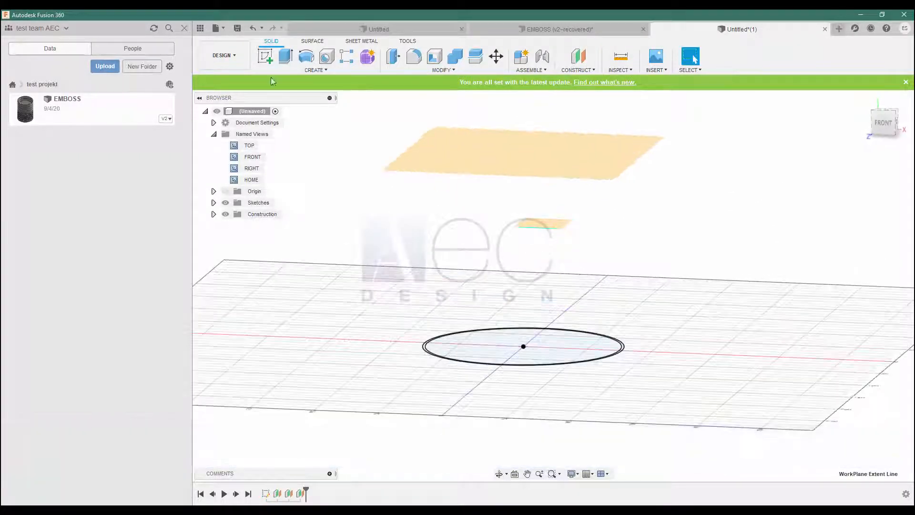
click(265, 57)
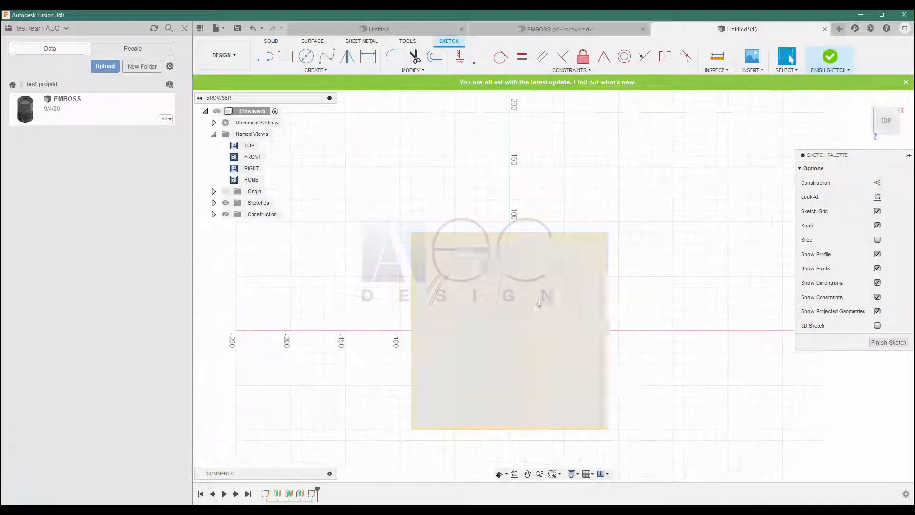
click(431, 58)
click(307, 56)
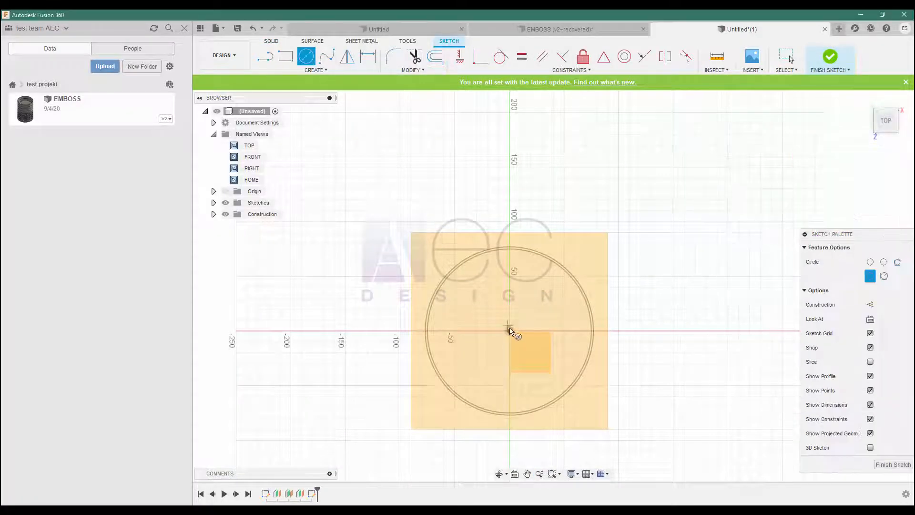
click(509, 330)
key(Return)
Offset the 100 mm circle by 2 mm and finish the sketch
click(435, 56)
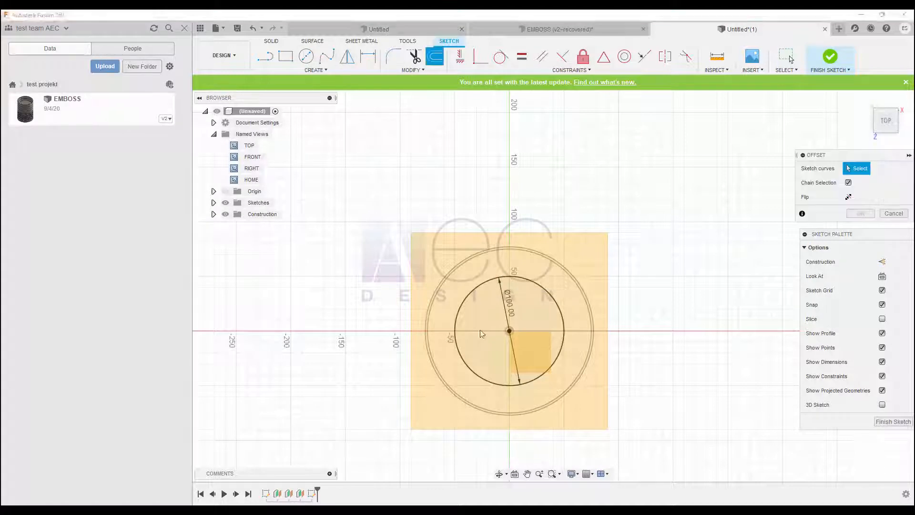
click(478, 283)
text(2)
key(Return)
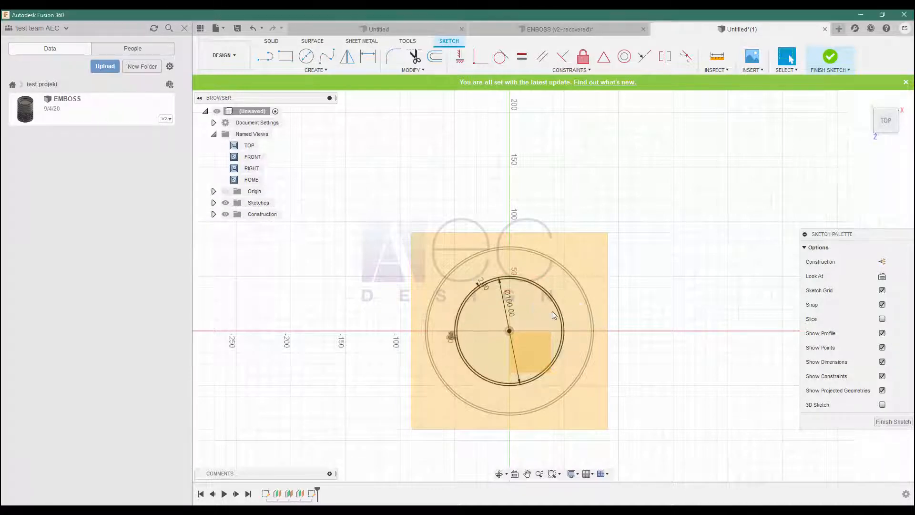
mouse_move(552, 313)
shift+middle_down()
mouse_move(566, 249)
mouse_move(566, 269)
shift+middle_up()
click(831, 57)
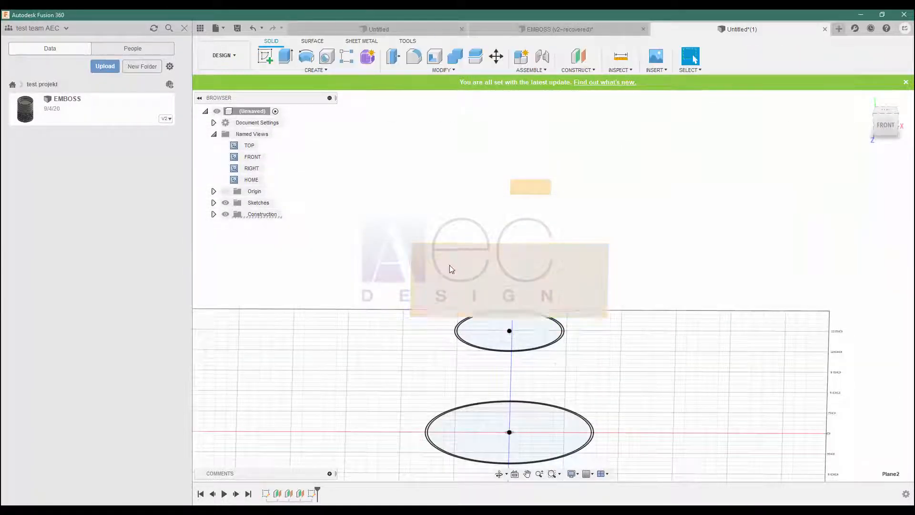
On the middle construction plane, sketch a 120 mm diameter circle centred on the origin
click(450, 267)
shift+middle_drag(451, 284, 451, 268)
click(265, 56)
key(c)
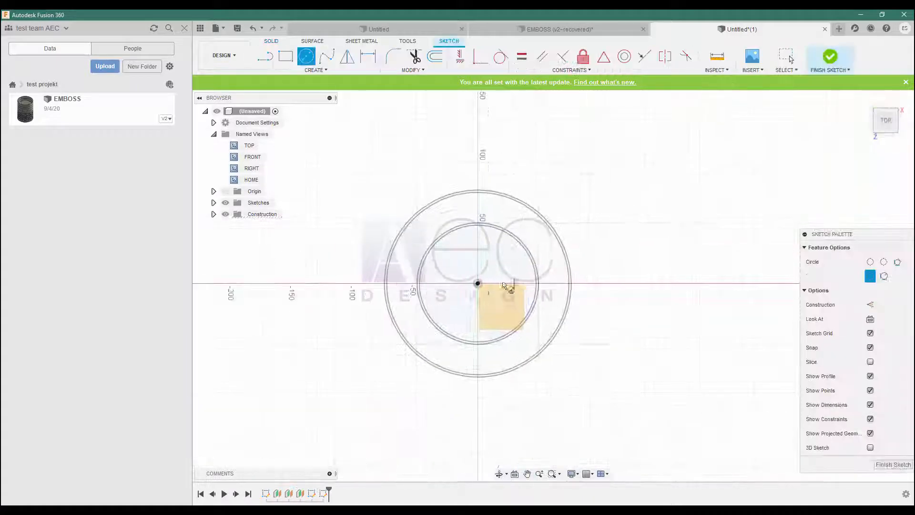
click(478, 284)
key(Return)
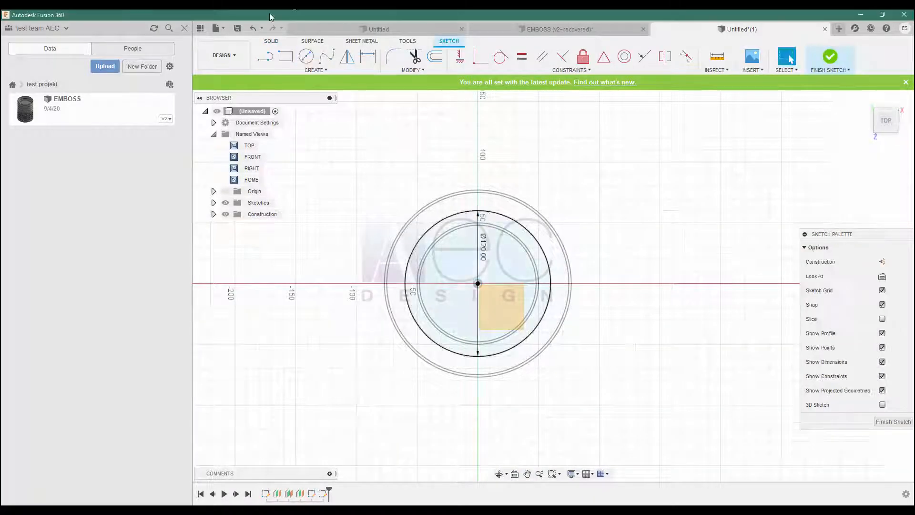
Offset the 120 mm circle by -2 mm and finish the sketch
click(444, 60)
click(464, 213)
text(-2)
key(Return)
shift+middle_drag(465, 229, 472, 183)
click(830, 57)
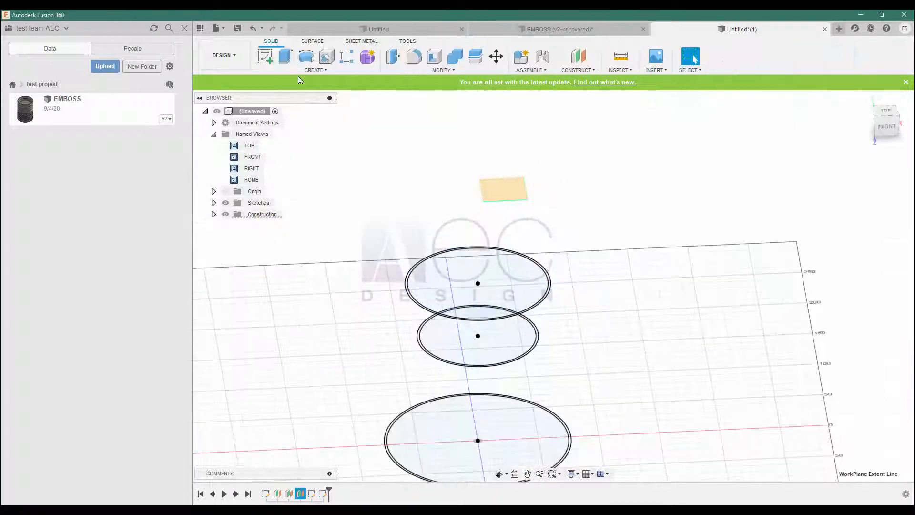
On the highest construction plane, sketch a 130 mm diameter circle centred on the origin
click(265, 56)
middle_drag(575, 370, 514, 386)
click(306, 57)
click(492, 302)
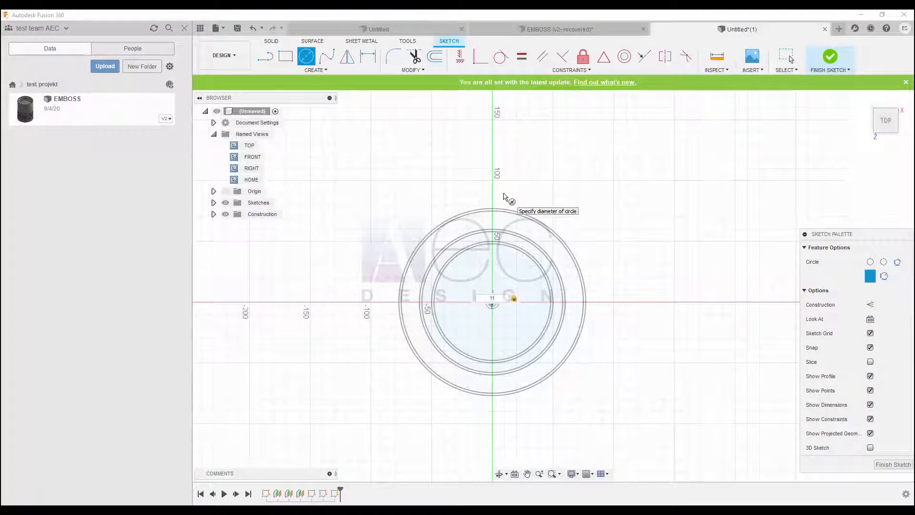
scroll(491, 246, down, 5)
text(130)
key(Return)
key(Escape)
scroll(493, 258, up, 5)
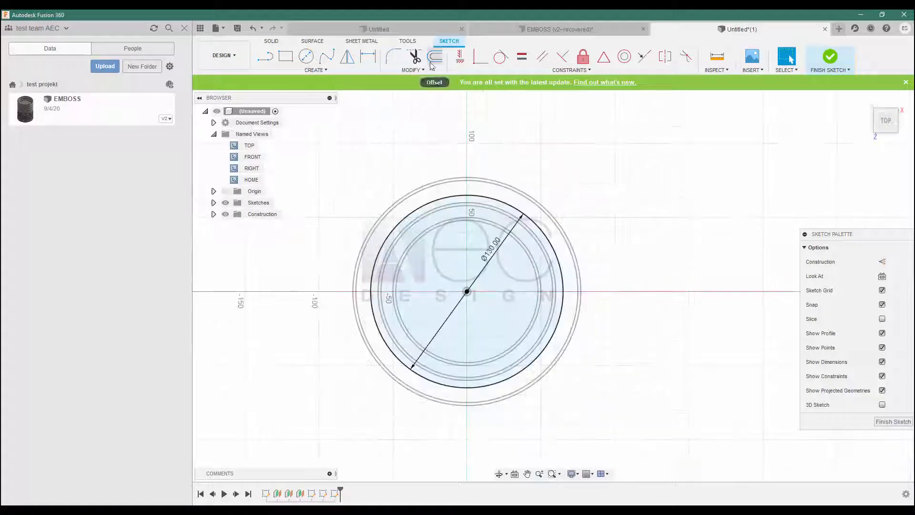
Offset the 130 mm circle by -2 mm and finish the sketch
click(434, 57)
click(439, 198)
text(-2)
key(Return)
shift+middle_drag(438, 285, 446, 190)
middle_drag(445, 191, 450, 239)
scroll(458, 281, down, 3)
mouse_move(460, 291)
shift+middle_down()
mouse_move(468, 311)
mouse_move(419, 341)
mouse_move(419, 357)
shift+middle_up()
click(830, 56)
Start a Loft with the narrow ring of the base sketch as its first profile
click(322, 71)
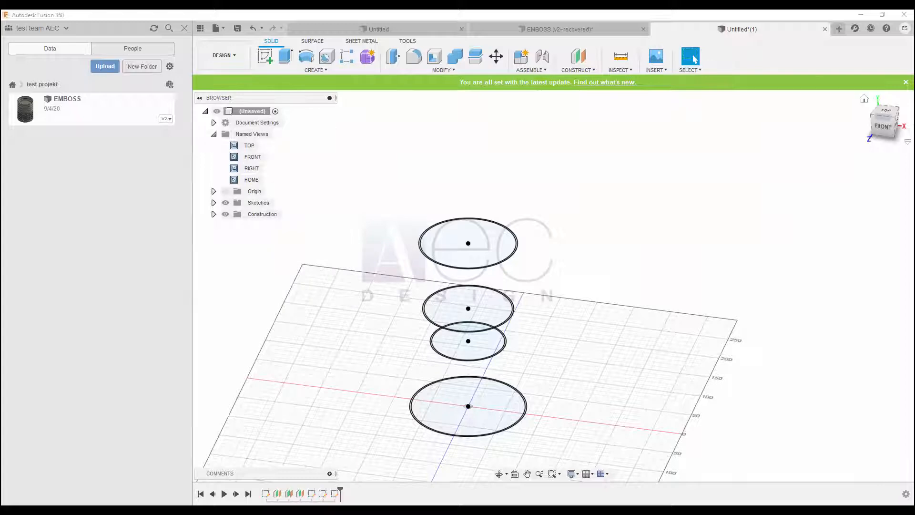
click(270, 162)
scroll(395, 377, up, 5)
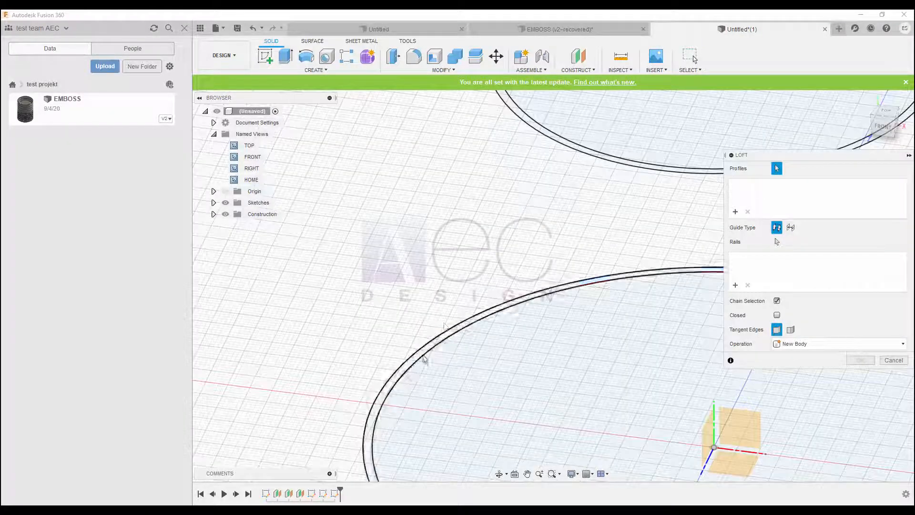
click(424, 359)
scroll(531, 281, down, 3)
scroll(460, 336, up, 4)
click(460, 339)
scroll(461, 341, down, 3)
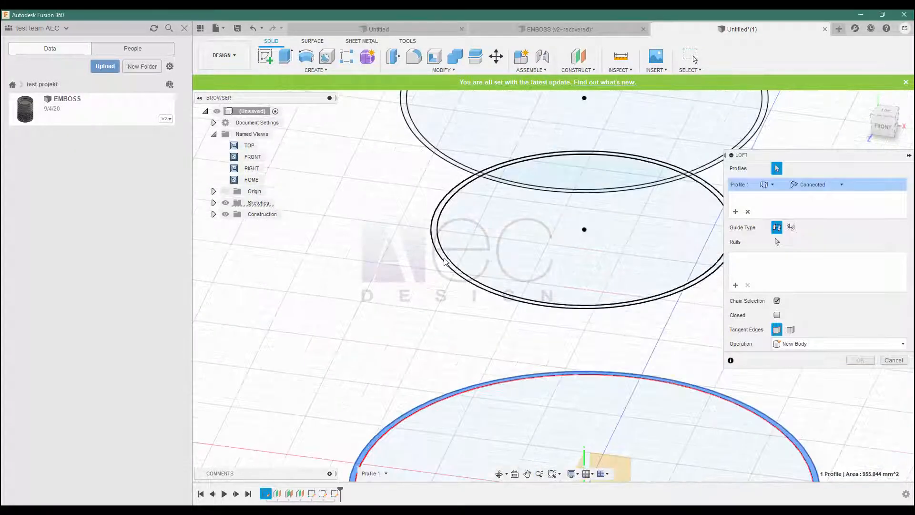
Add the profiles of the three upper sketches in ascending order and create the loft as a new body
click(437, 248)
scroll(453, 226, down, 2)
scroll(430, 161, up, 1)
click(429, 162)
scroll(427, 167, down, 6)
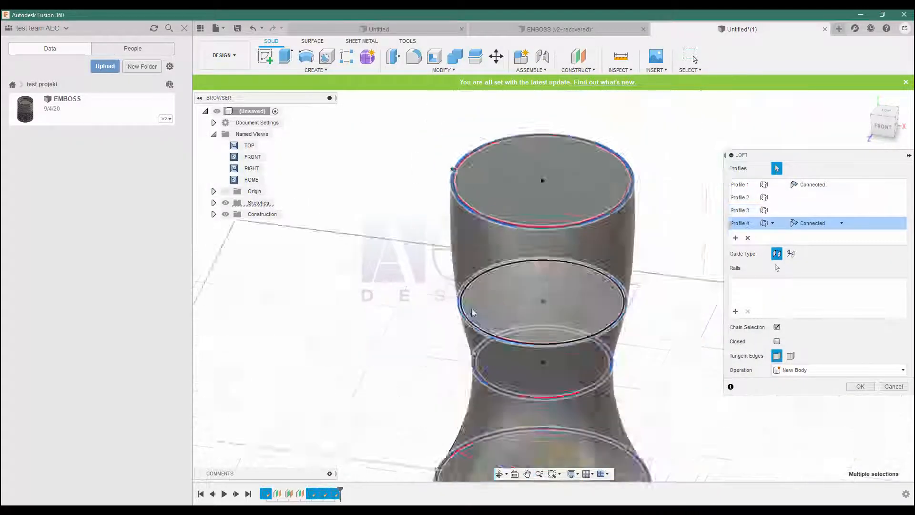
click(858, 384)
mouse_move(570, 305)
shift+middle_down()
mouse_move(555, 386)
mouse_move(571, 286)
shift+middle_up()
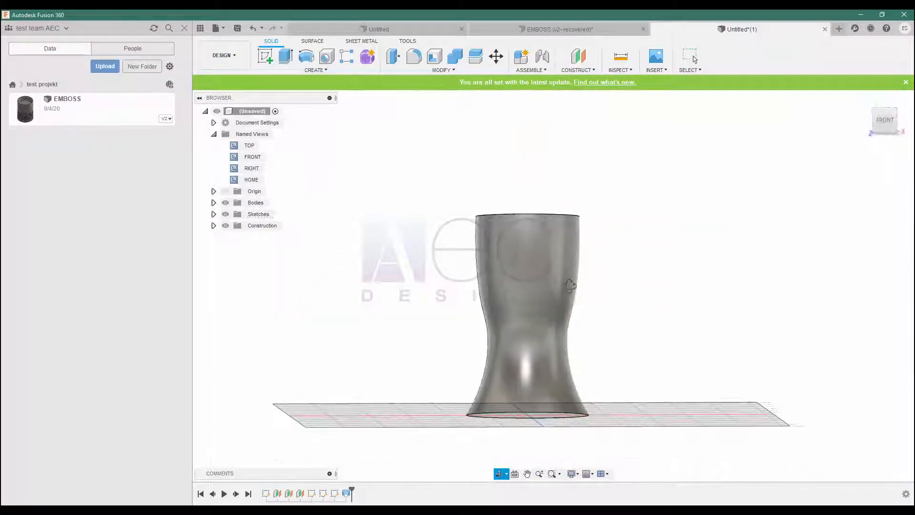
Make all four circle sketches visible and start another Loft with the operation set to Cut
click(214, 203)
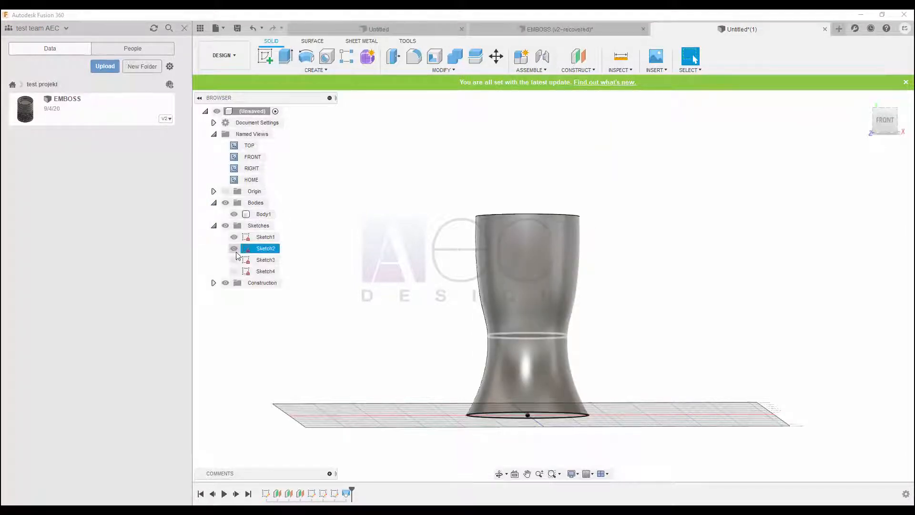
click(303, 72)
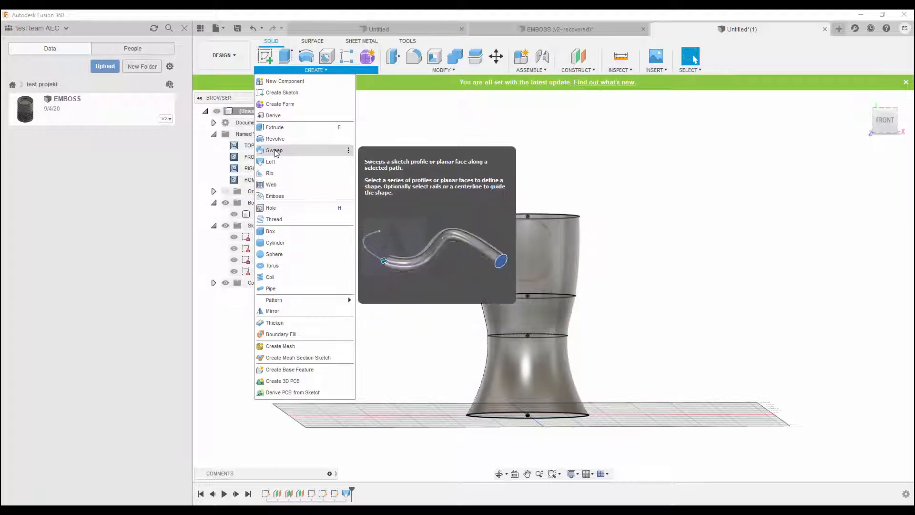
click(271, 161)
scroll(496, 246, up, 5)
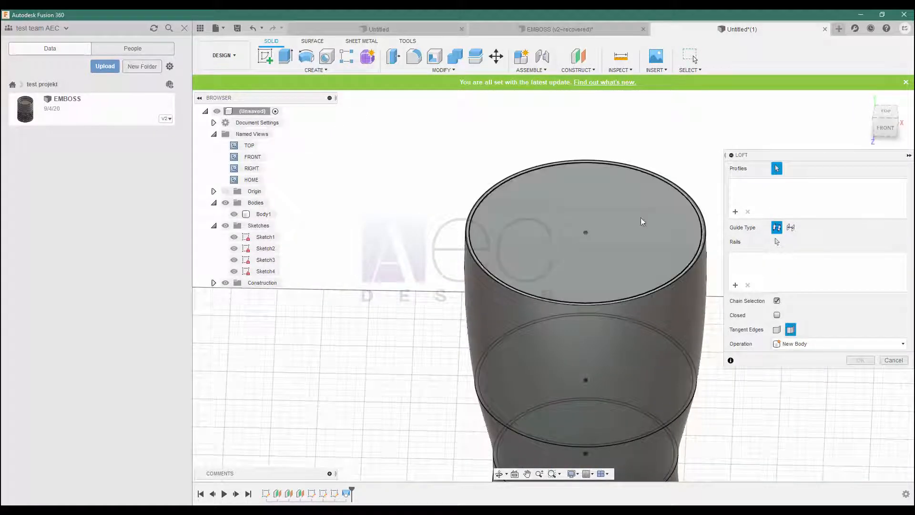
click(801, 345)
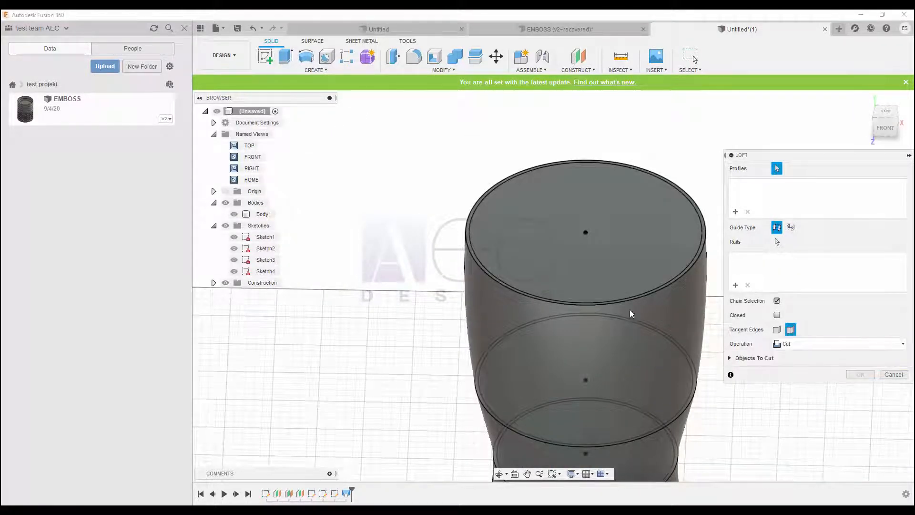
Pick the inner discs of the three upper sketches as cut profiles and remove the base sketch's profile from the list
click(520, 245)
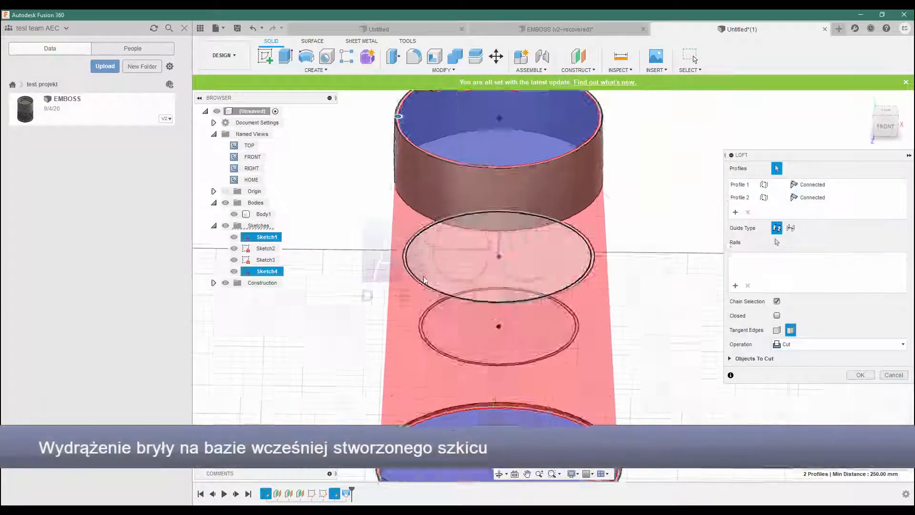
click(424, 280)
click(498, 353)
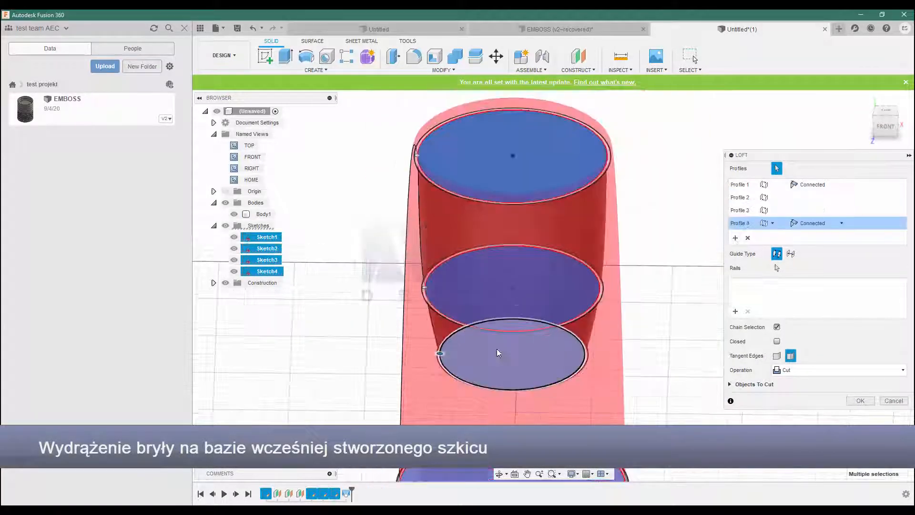
click(743, 185)
key(Delete)
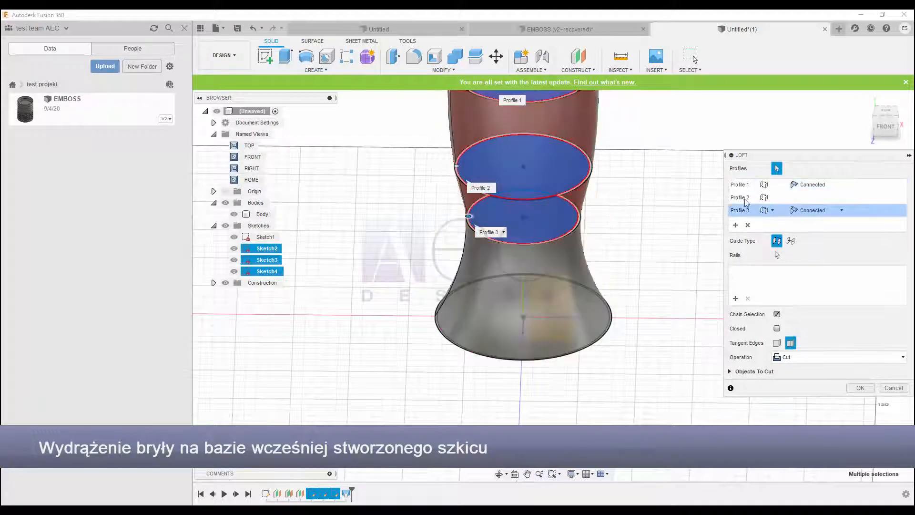
Add the base sketch's inner disc as the last profile and complete the loft cut to hollow the body
mouse_move(477, 350)
shift+middle_down()
mouse_move(498, 304)
mouse_move(494, 214)
shift+middle_up()
scroll(423, 398, up, 4)
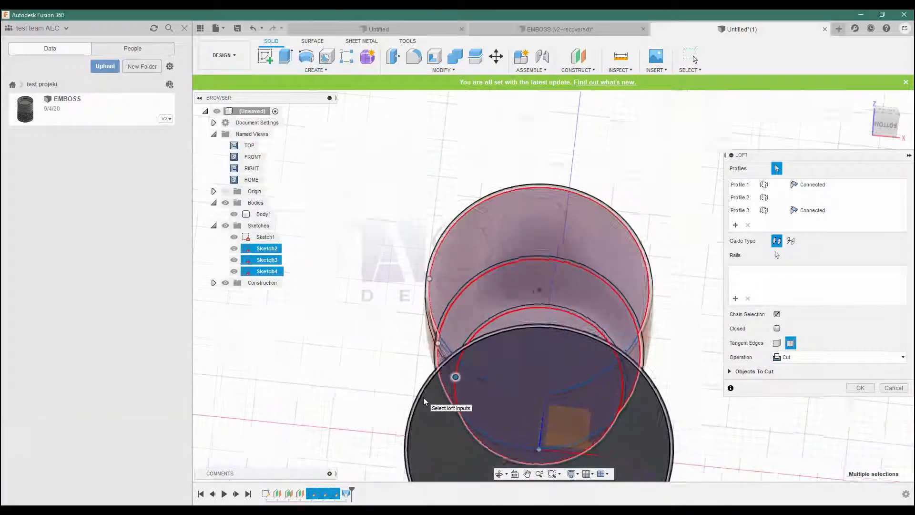
click(433, 384)
scroll(457, 391, down, 4)
shift+middle_drag(491, 277, 511, 330)
scroll(520, 316, up, 1)
click(861, 401)
Start an Extrude on the base sketch's outer ring and inner disc with the operation set to Join
mouse_move(535, 286)
shift+middle_down()
mouse_move(527, 182)
mouse_move(512, 312)
mouse_move(529, 259)
shift+middle_up()
scroll(529, 260, up, 2)
shift+middle_drag(530, 259, 527, 230)
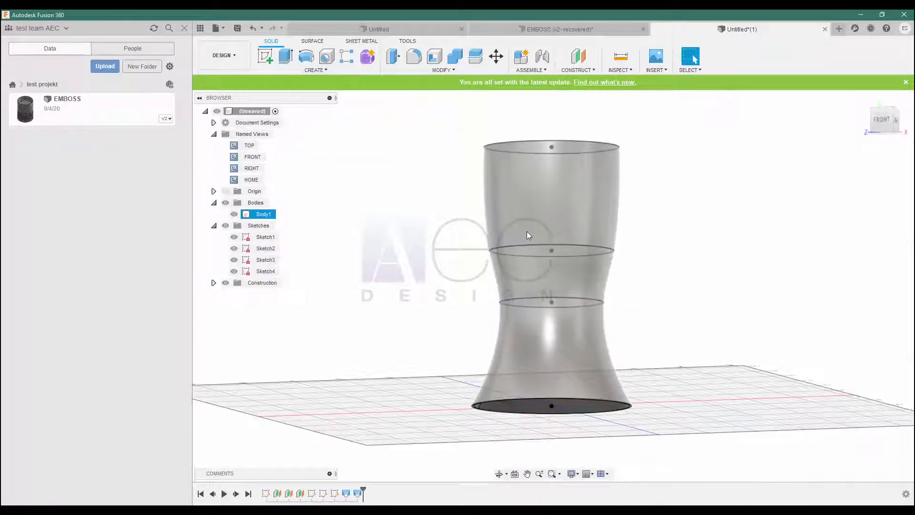
shift+middle_drag(547, 301, 522, 337)
key(e)
shift+middle_drag(598, 411, 525, 248)
scroll(525, 248, up, 5)
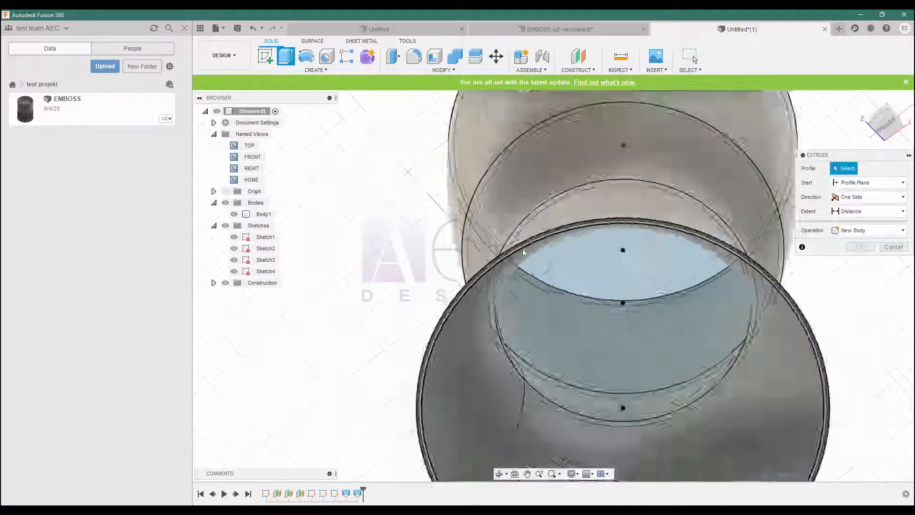
click(567, 225)
click(598, 255)
scroll(601, 257, down, 5)
click(863, 262)
click(859, 272)
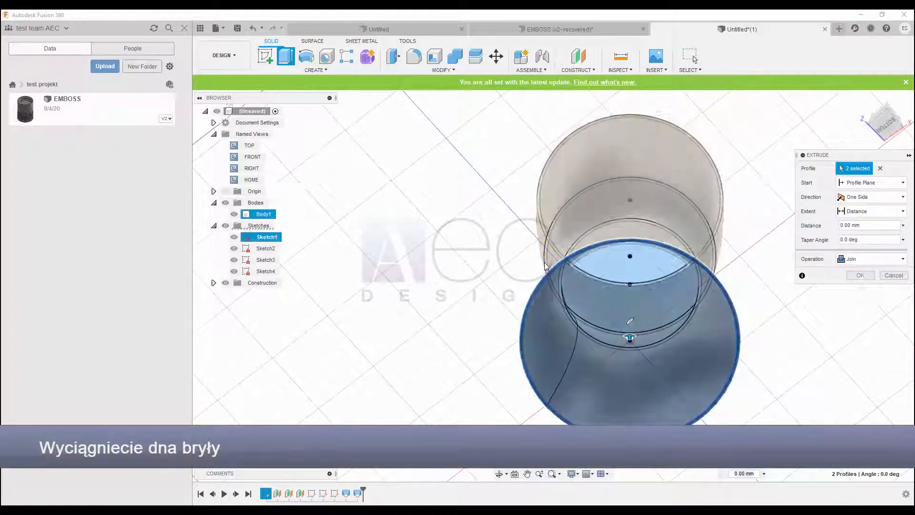
Extrude the selected base profiles 10 mm downward to close the bottom of the body
shift+middle_drag(645, 298, 638, 362)
shift+middle_drag(610, 233, 608, 278)
drag(578, 285, 578, 302)
scroll(506, 312, down, 3)
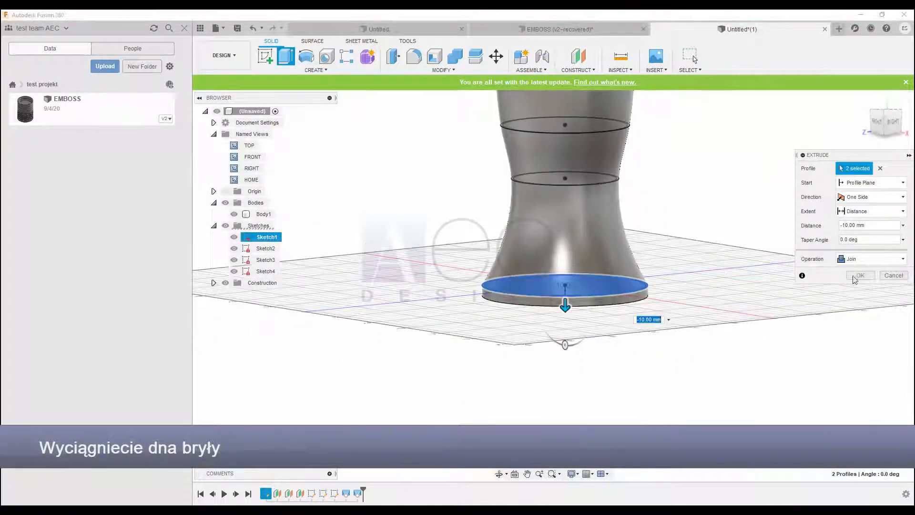
click(861, 278)
scroll(565, 267, down, 3)
shift+middle_drag(567, 190, 522, 267)
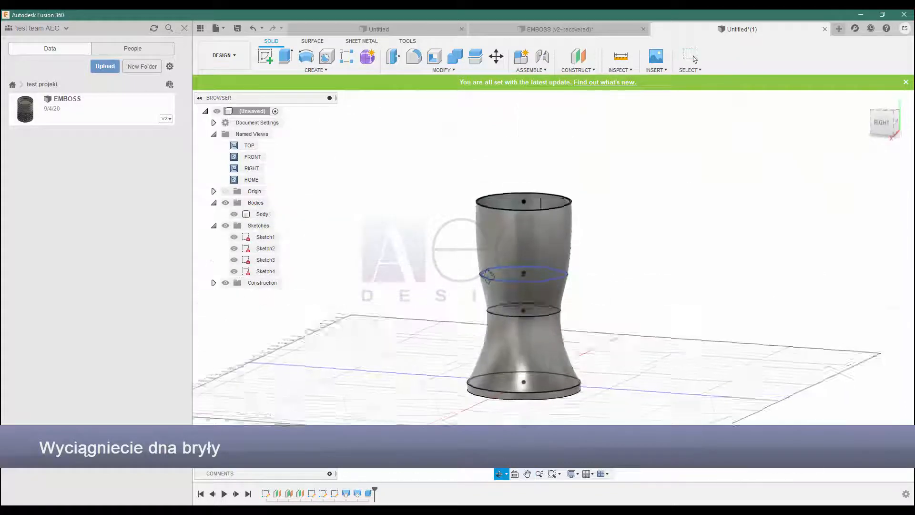
Create a construction plane tangent to the cylindrical side face of the bottom, using the YZ origin plane as reference
scroll(572, 352, up, 2)
click(214, 191)
click(260, 271)
click(574, 71)
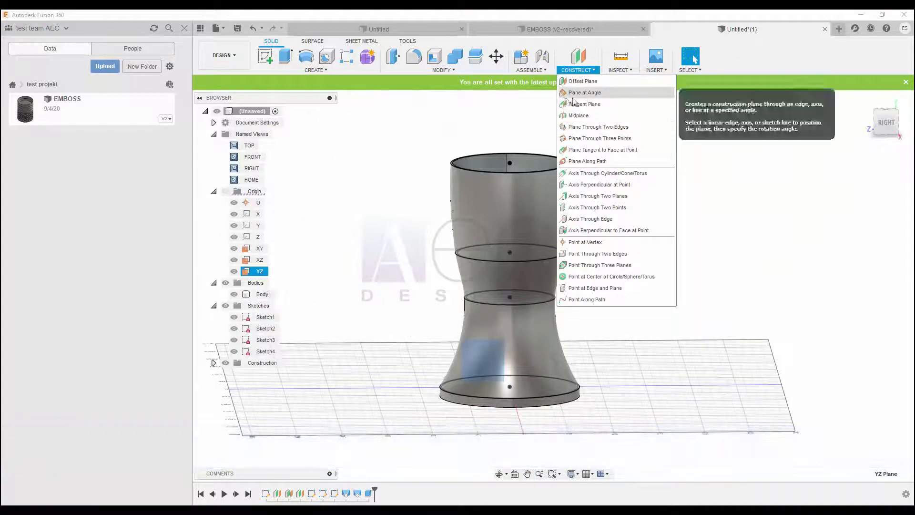
click(575, 103)
scroll(513, 408, up, 2)
click(507, 406)
scroll(508, 405, down, 3)
click(860, 213)
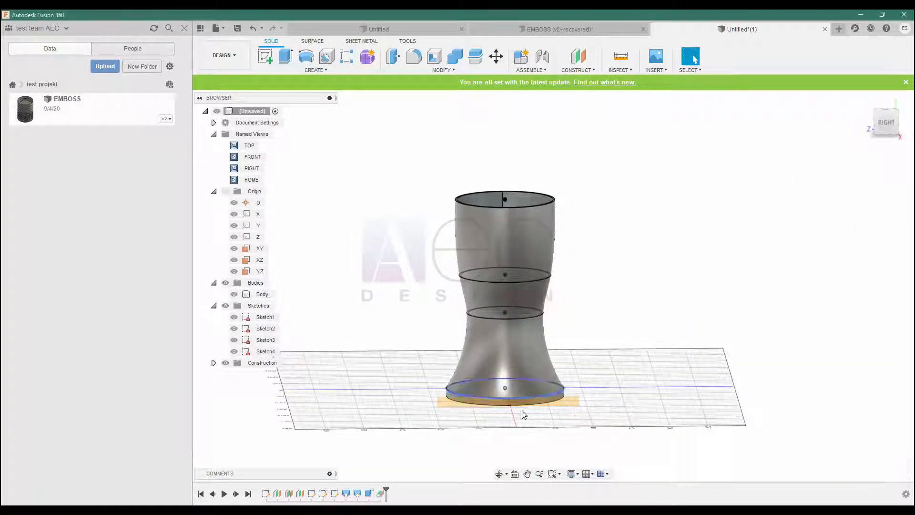
Start a sketch on the tangent plane and draw an edge polygon hexagon about 17 mm high near the body's lower middle
click(266, 56)
click(448, 406)
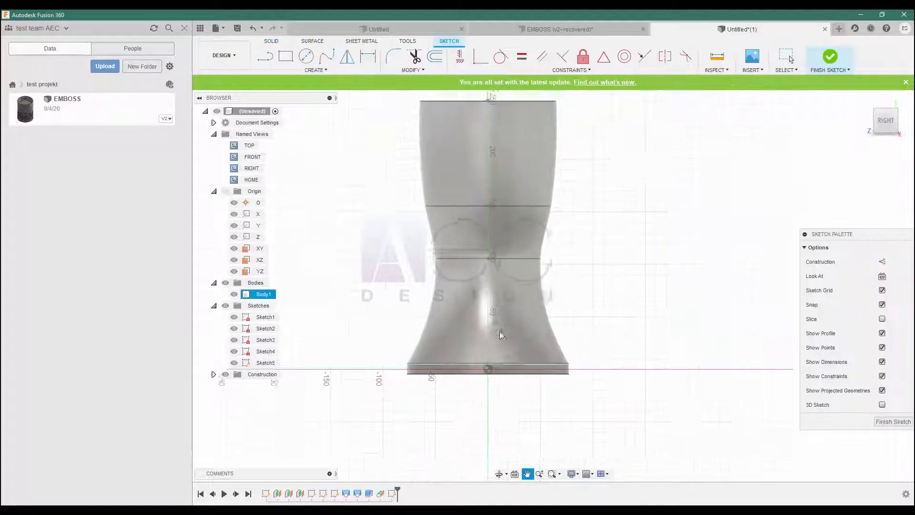
click(314, 71)
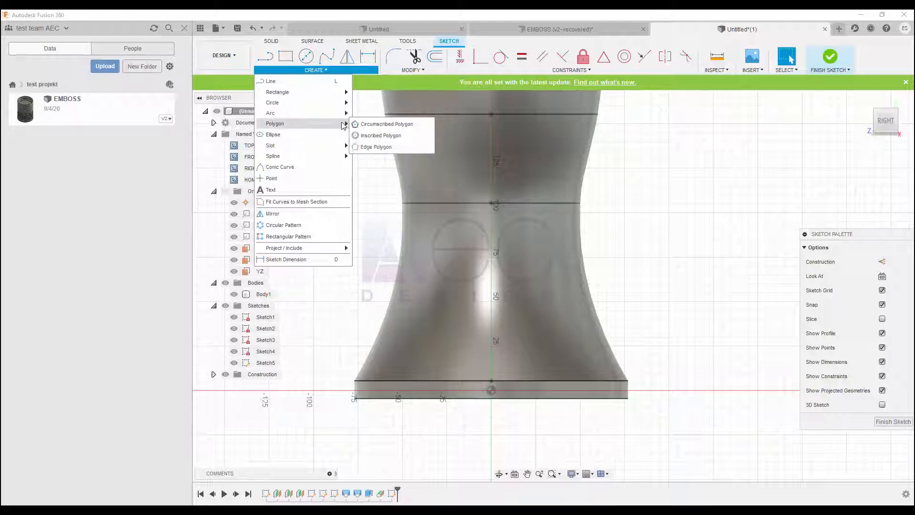
click(377, 148)
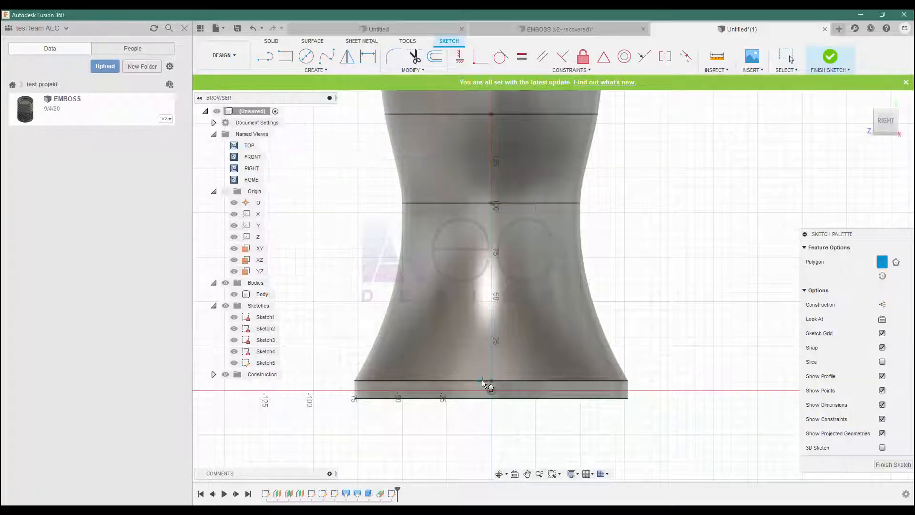
scroll(500, 351, up, 4)
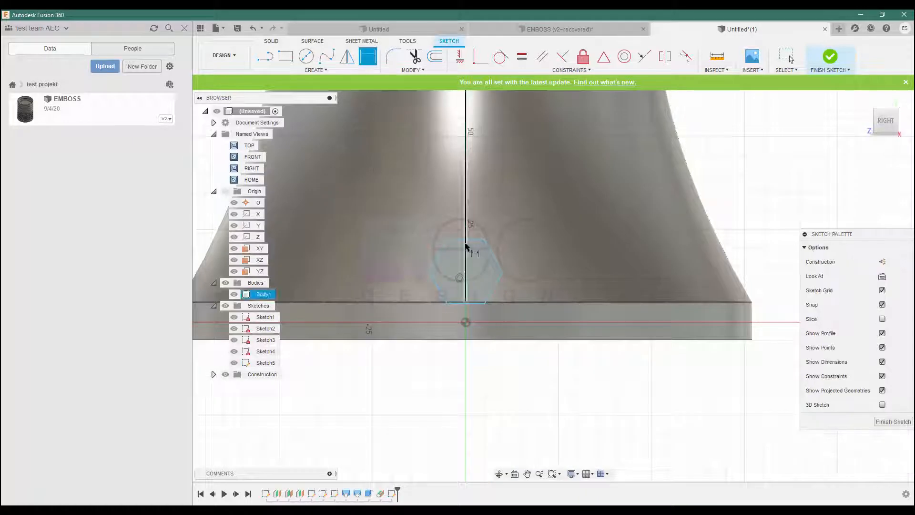
click(465, 244)
key(Escape)
Dimension the hexagon's height between its upper and lower edges as 25 mm
click(367, 56)
click(480, 240)
click(484, 303)
click(568, 273)
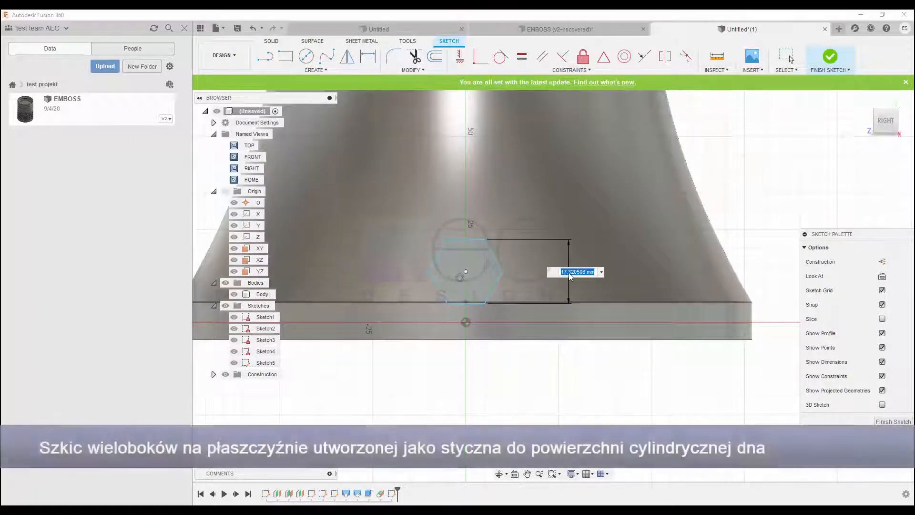
text(25)
key(Return)
scroll(484, 327, up, 1)
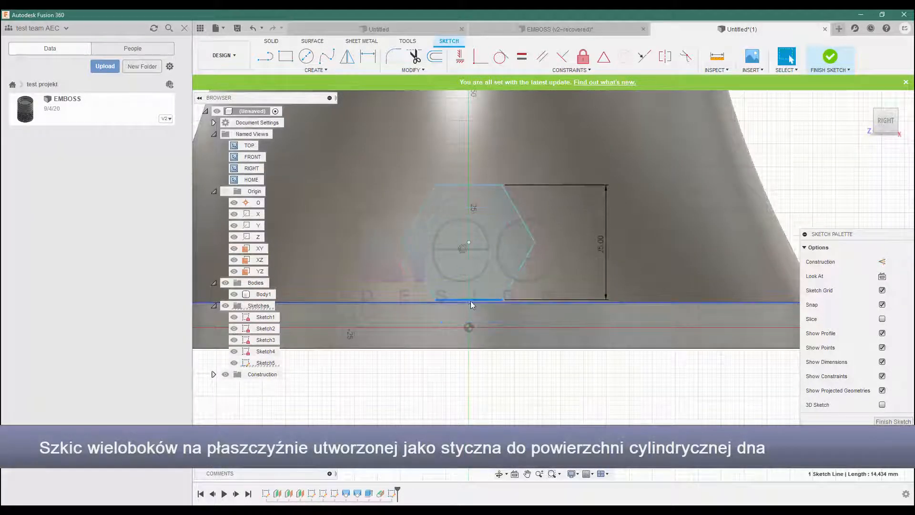
Move the hexagon up and dimension its lower edge 15 mm above the upper edge of the bottom disc
drag(470, 301, 474, 287)
scroll(473, 287, up, 2)
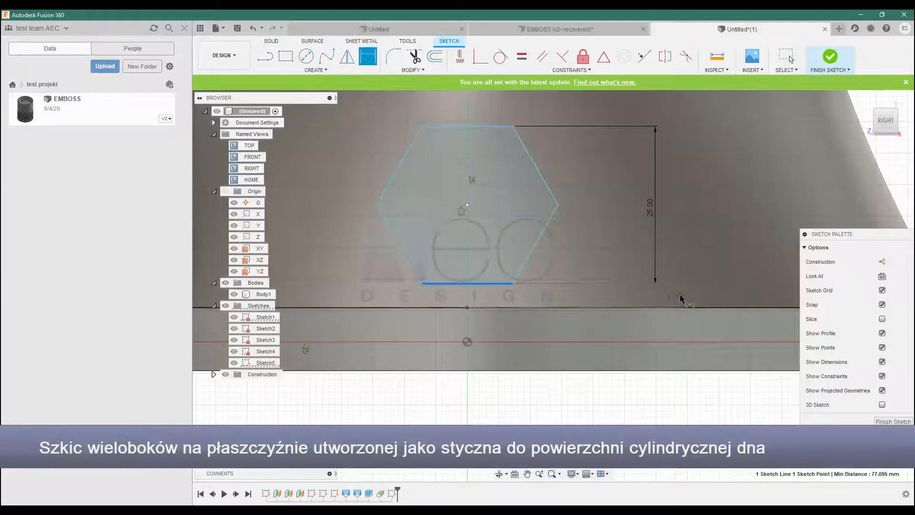
click(634, 297)
text(15)
key(Return)
scroll(605, 329, down, 6)
middle_drag(606, 329, 597, 341)
scroll(594, 320, up, 3)
Set the hexagon's distance above the bottom disc to 10 mm and align it with the Horizontal/Vertical constraint
double_click(621, 323)
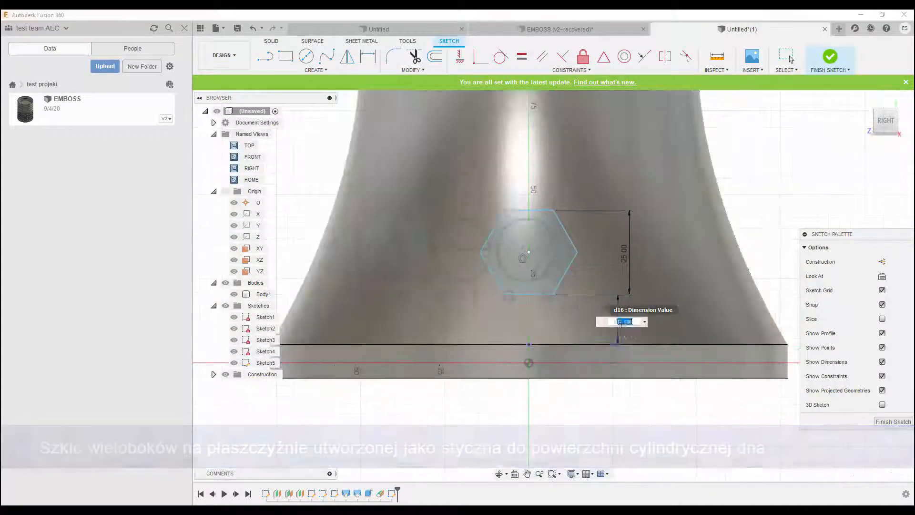
text(10)
key(Return)
scroll(521, 316, up, 2)
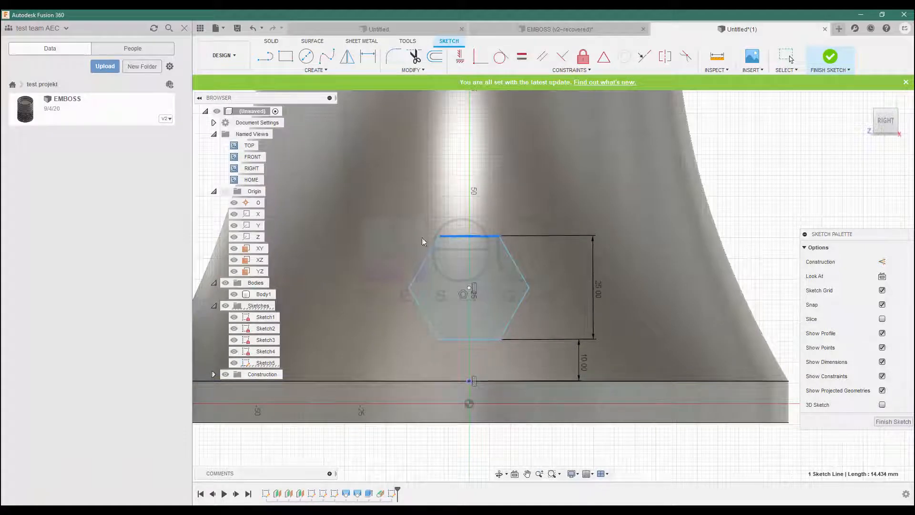
click(460, 56)
Draw a second edge polygon hexagon with 8 mm edges, beside and slightly above the first one
scroll(447, 314, down, 3)
middle_drag(372, 211, 274, 167)
click(316, 71)
mouse_move(305, 123)
click(384, 147)
scroll(402, 219, up, 2)
scroll(403, 217, up, 2)
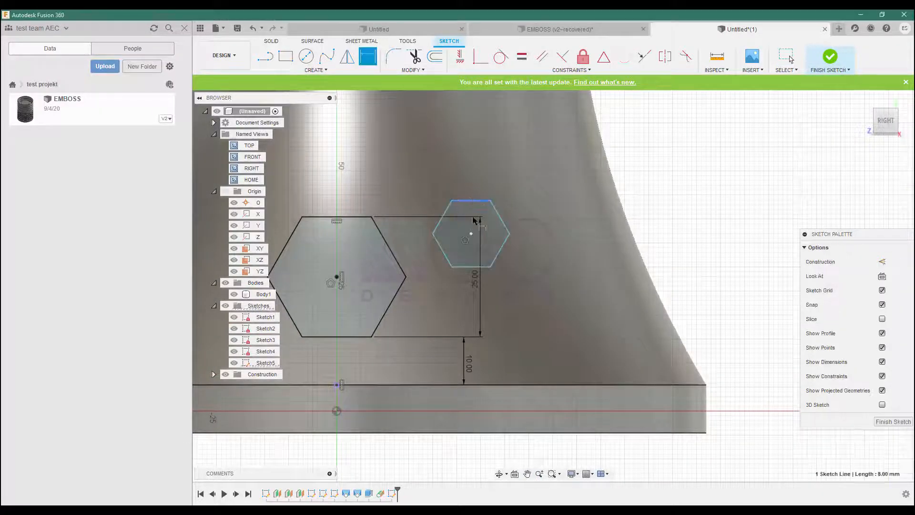
Match the second hexagon's size to the first and constrain its lower edge to be horizontal
click(466, 268)
key(Escape)
middle_drag(454, 277, 454, 268)
drag(471, 225, 466, 193)
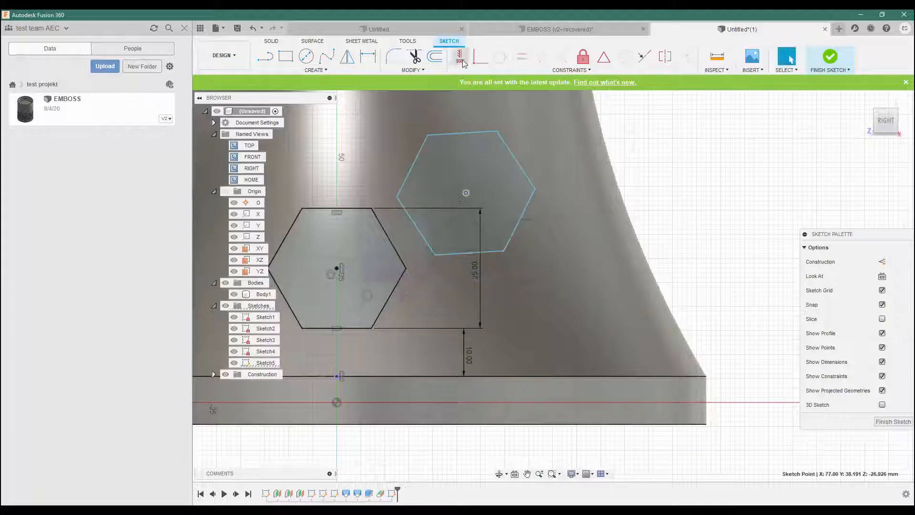
click(448, 258)
key(Escape)
scroll(419, 172, up, 1)
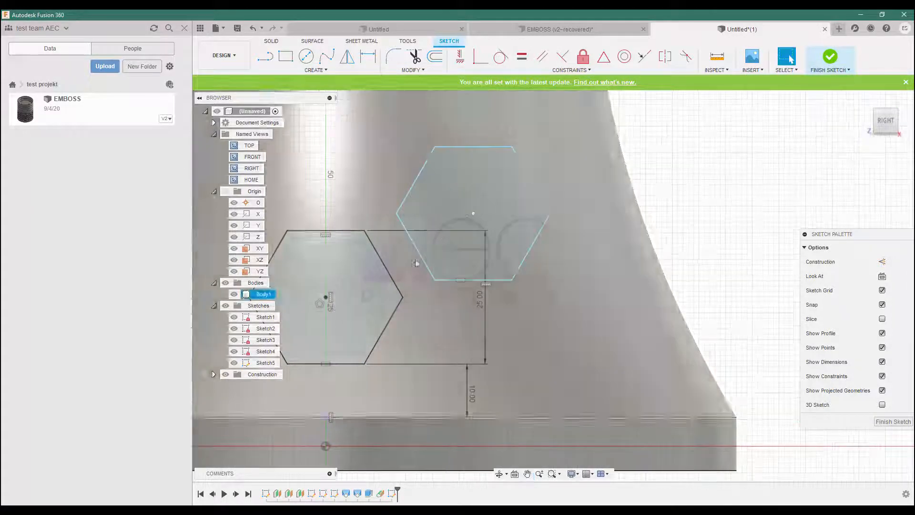
Dimension the gap between the facing slanted edges of the two hexagons as 5 mm
click(405, 233)
click(370, 189)
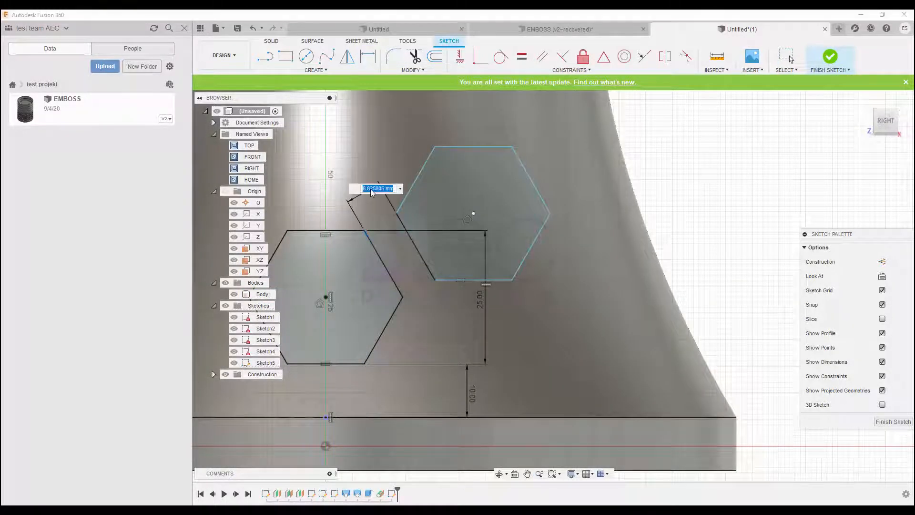
text(5)
key(Return)
scroll(421, 286, down, 2)
scroll(416, 290, up, 3)
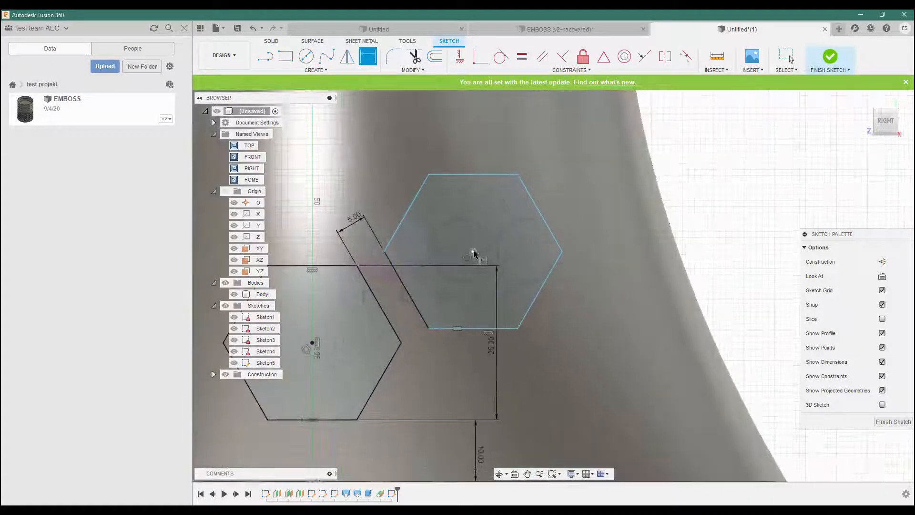
Dimension the second hexagon's lower edge 15 mm above the first one's lower edge and finish the sketch
key(Escape)
mouse_move(473, 252)
mouse_down()
mouse_move(442, 338)
mouse_move(385, 304)
mouse_up()
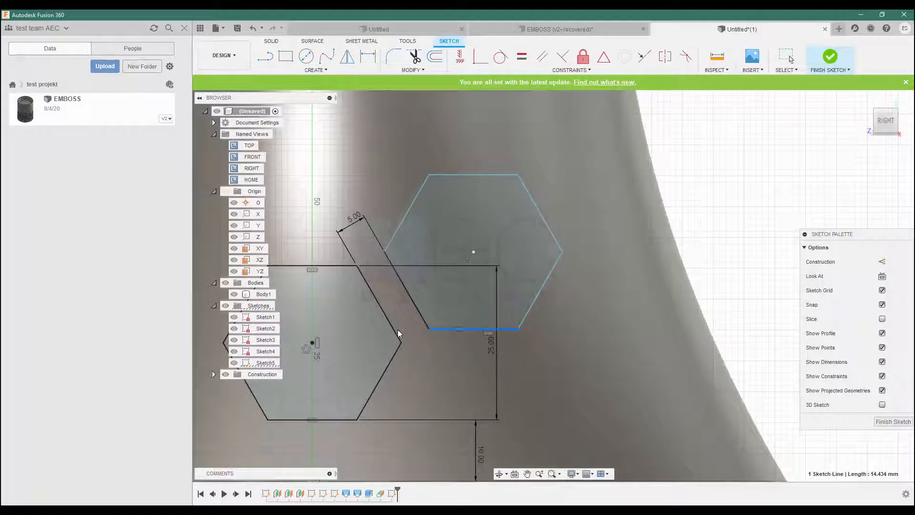
key(d)
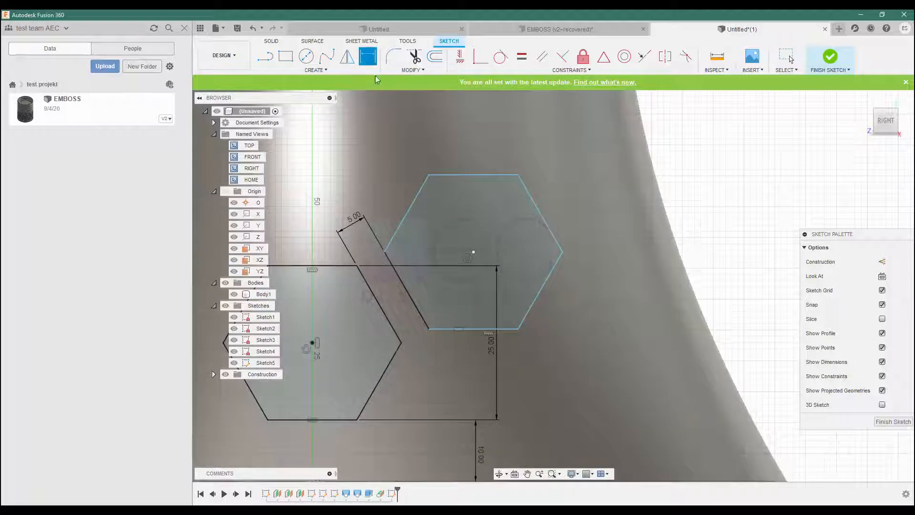
click(587, 371)
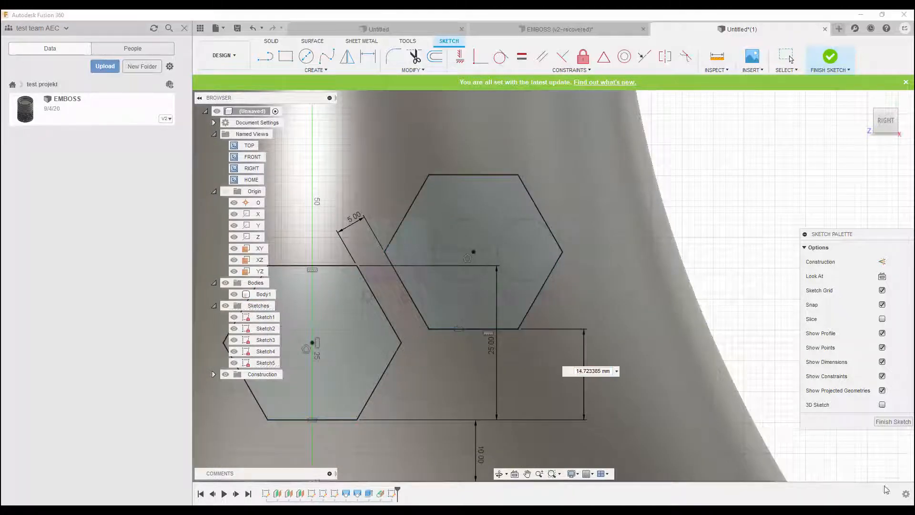
text(15)
key(Return)
scroll(671, 392, down, 5)
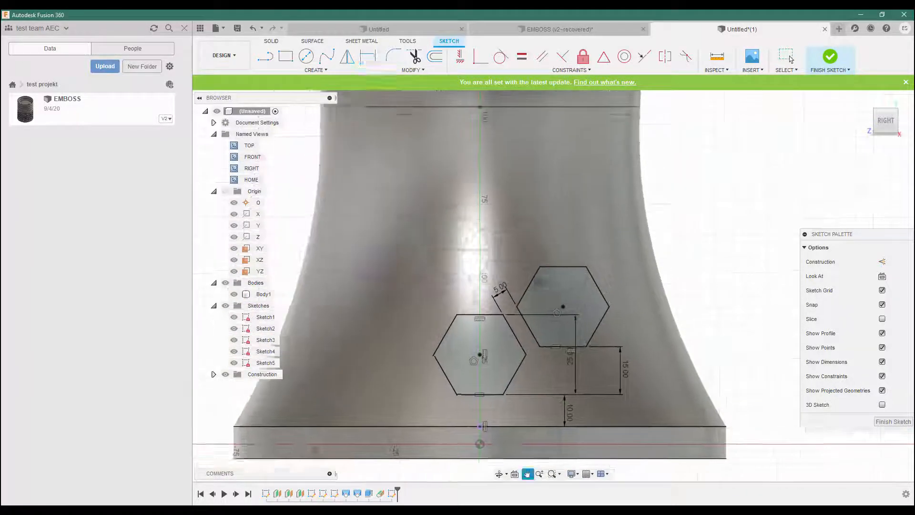
click(829, 57)
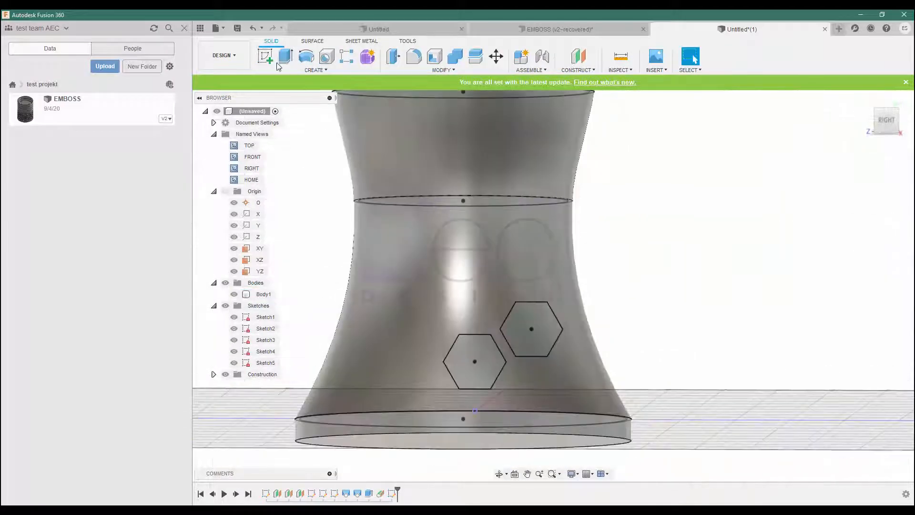
Try to emboss both hexagon profiles into the body's flared side face with the Deboss effect
click(310, 70)
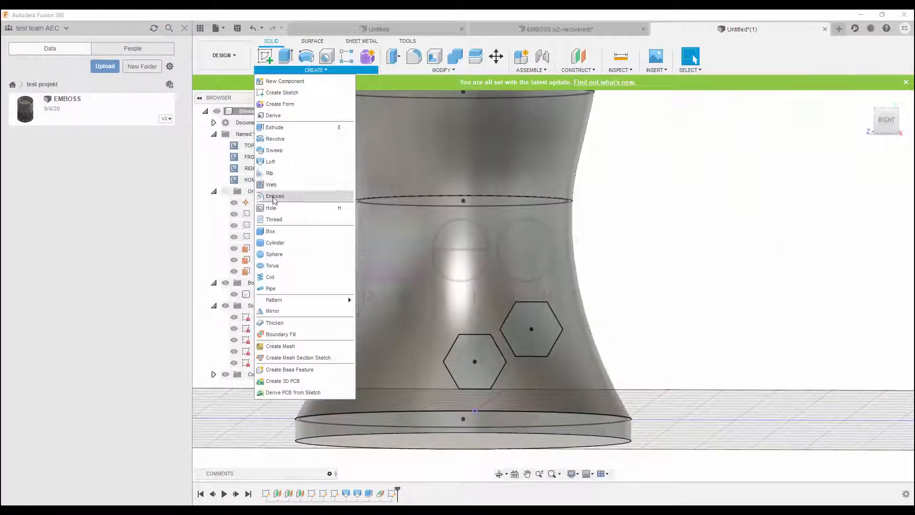
click(281, 198)
click(477, 358)
click(530, 319)
mouse_move(453, 334)
shift+middle_down()
mouse_move(507, 280)
mouse_move(522, 340)
shift+middle_up()
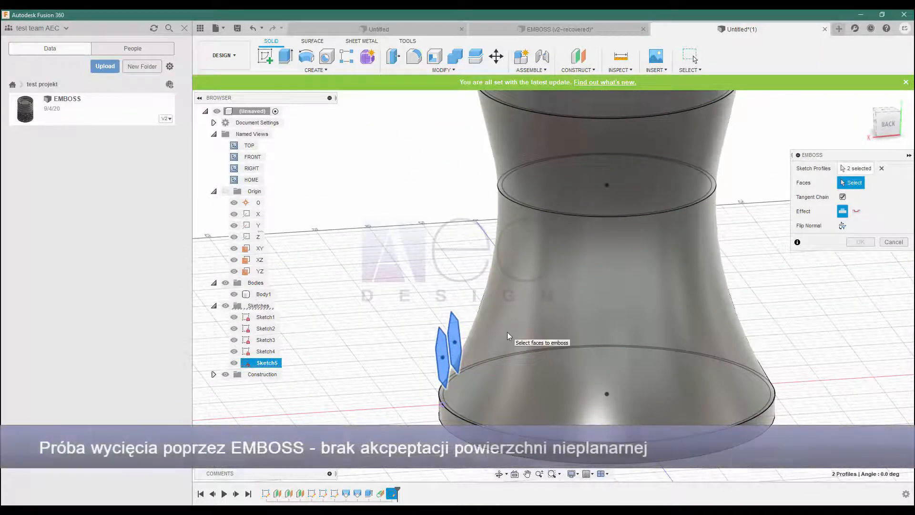
click(857, 213)
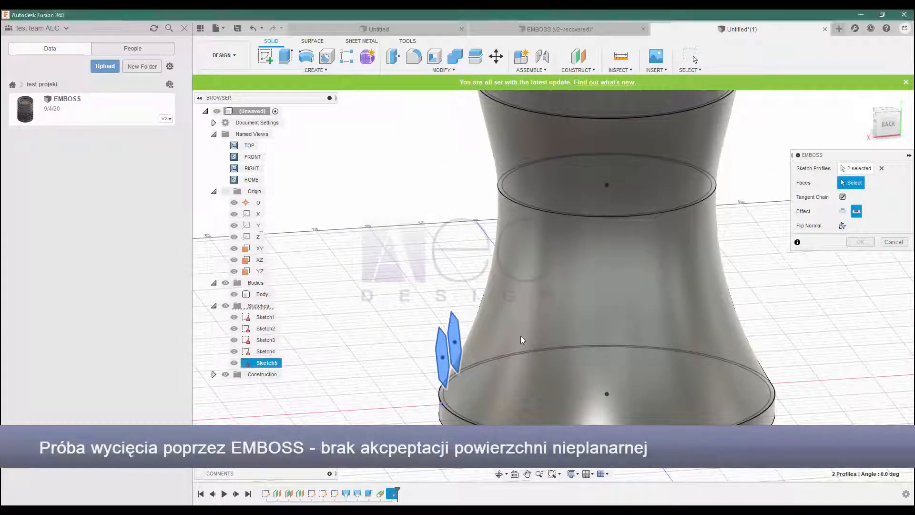
shift+drag(486, 410, 521, 387)
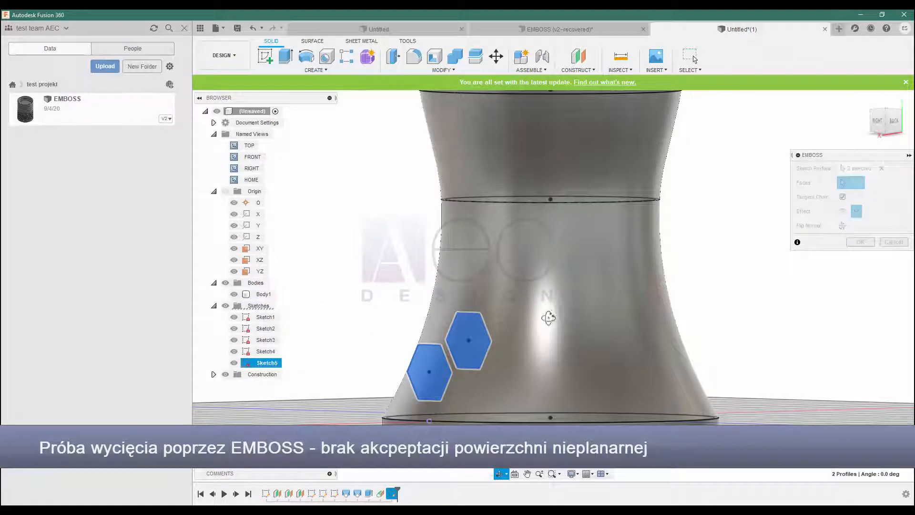
shift+middle_drag(547, 317, 509, 334)
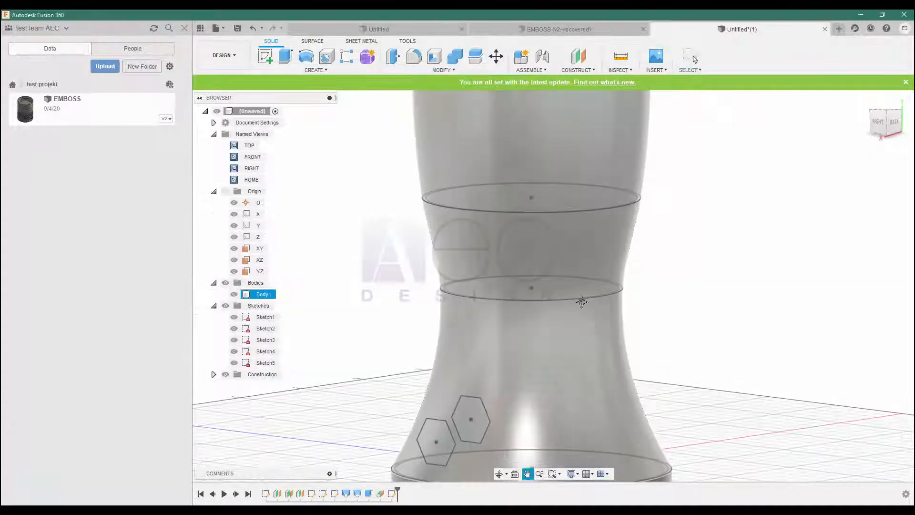
Extrude both hexagon profiles from their sketch plane about 35 mm into the body's flared wall
middle_drag(581, 301, 524, 202)
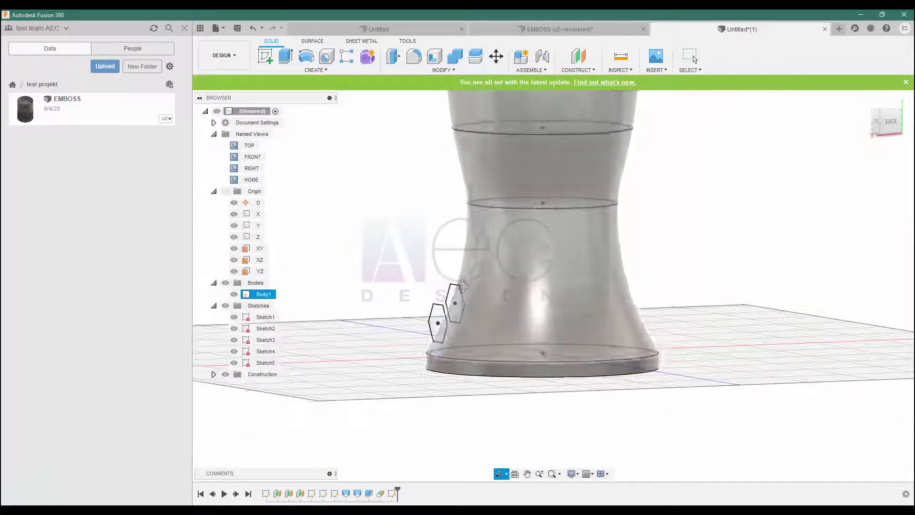
click(286, 56)
scroll(458, 299, up, 3)
click(457, 298)
click(430, 330)
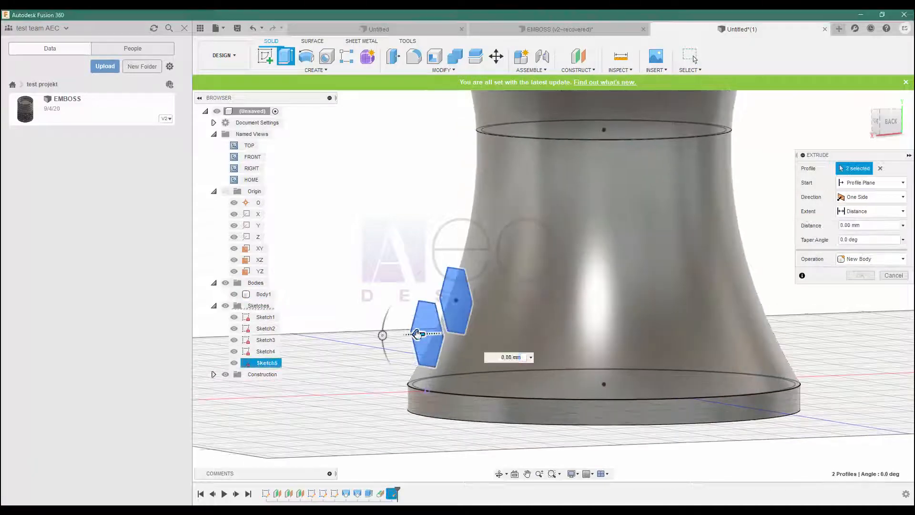
drag(417, 333, 492, 328)
shift+middle_drag(606, 264, 602, 296)
drag(458, 328, 461, 311)
shift+middle_drag(572, 305, 522, 248)
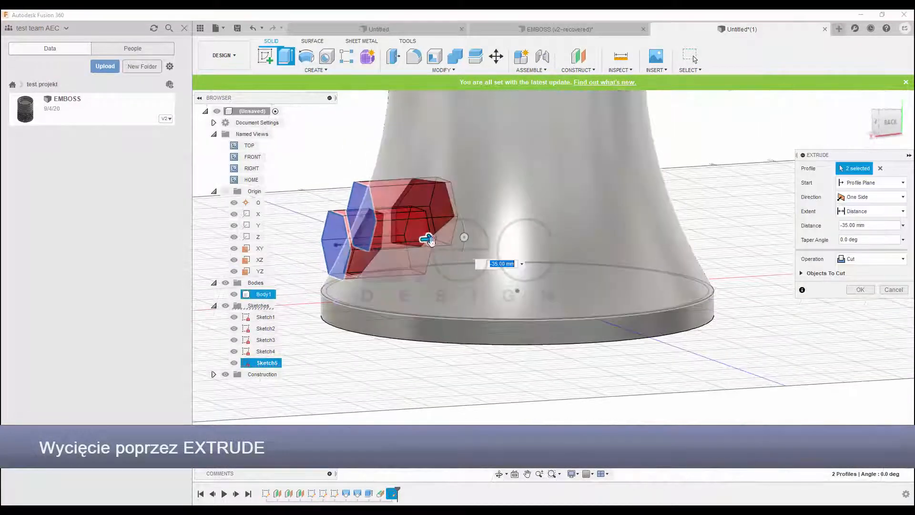
Extend the hexagon extrusion to -45 mm from the profile plane and complete it as a Cut
drag(428, 239, 452, 237)
shift+middle_drag(605, 243, 565, 240)
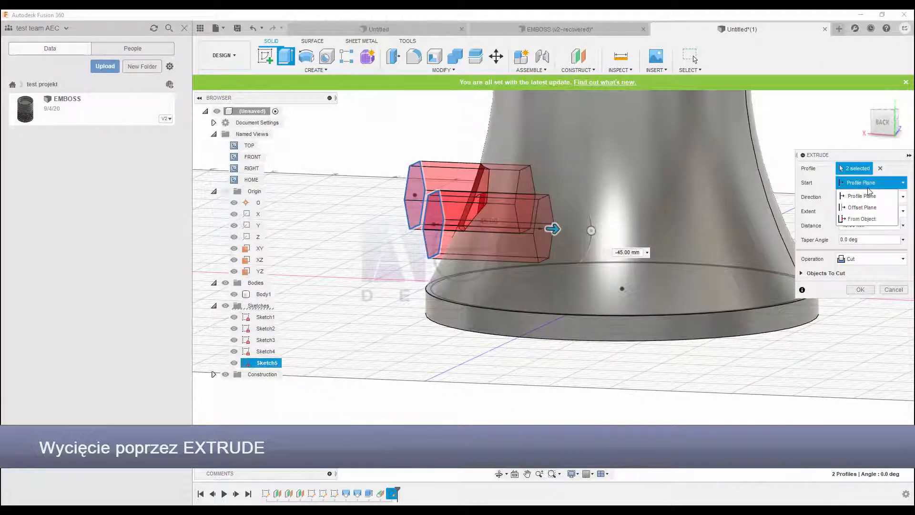
click(869, 195)
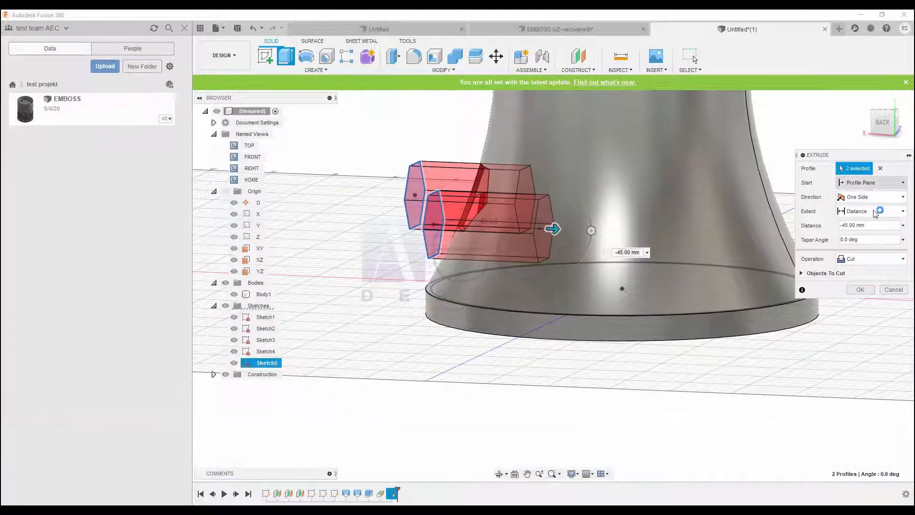
click(873, 259)
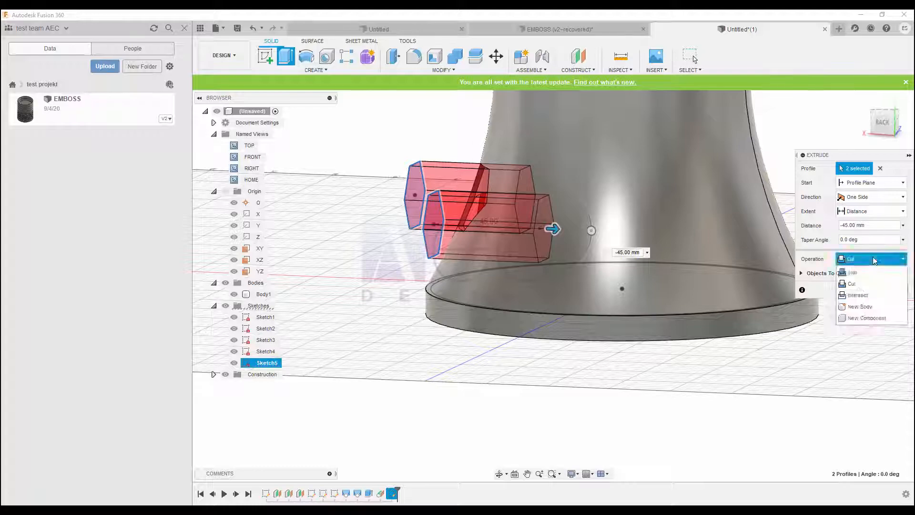
click(871, 284)
shift+middle_drag(639, 252, 608, 252)
click(860, 290)
Begin a rectangular pattern of type Features with the hexagonal cut as its object
shift+middle_drag(457, 195, 524, 281)
scroll(479, 225, down, 2)
click(347, 61)
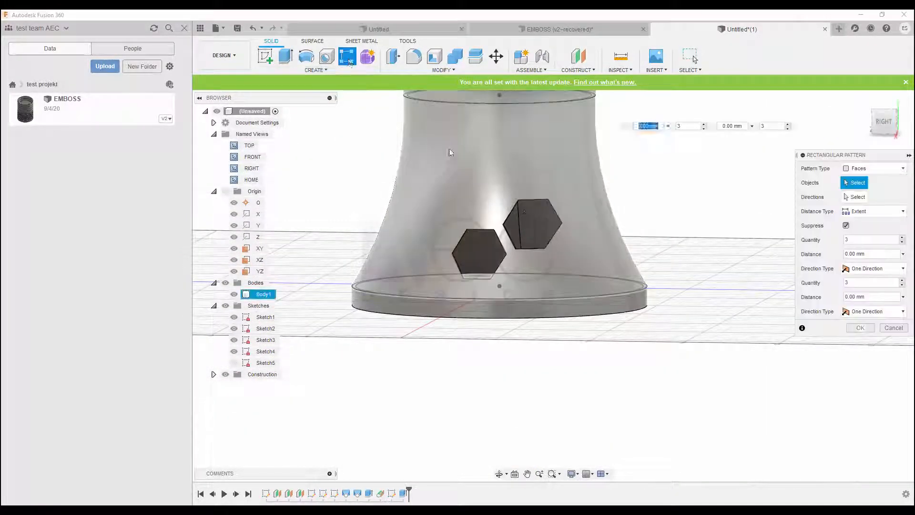
middle_drag(526, 195, 537, 280)
shift+middle_drag(379, 297, 339, 266)
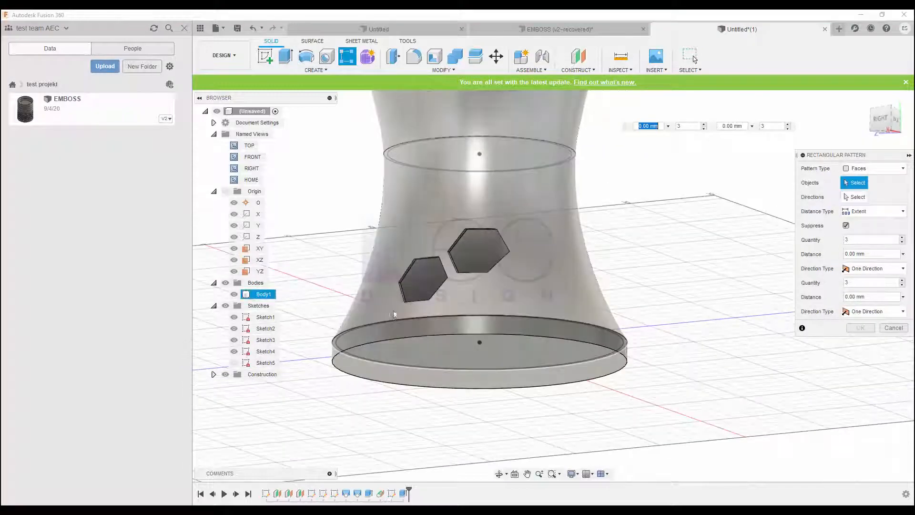
scroll(409, 268, up, 5)
click(860, 204)
scroll(422, 251, up, 2)
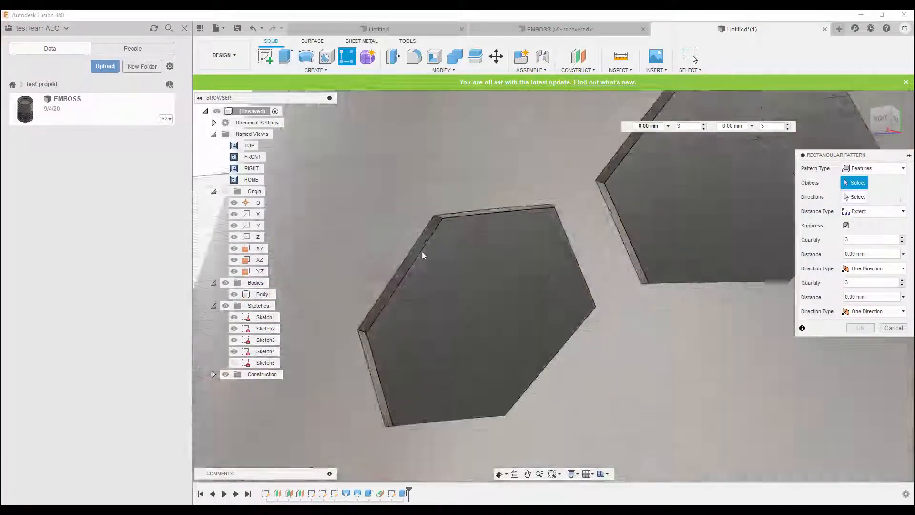
click(422, 249)
Pattern the hexagonal cut upward along the Y axis with Spacing distance type, quantity 8 and 30 mm distance
scroll(477, 233, down, 4)
shift+middle_drag(351, 267, 379, 307)
scroll(458, 257, down, 1)
middle_drag(491, 245, 477, 221)
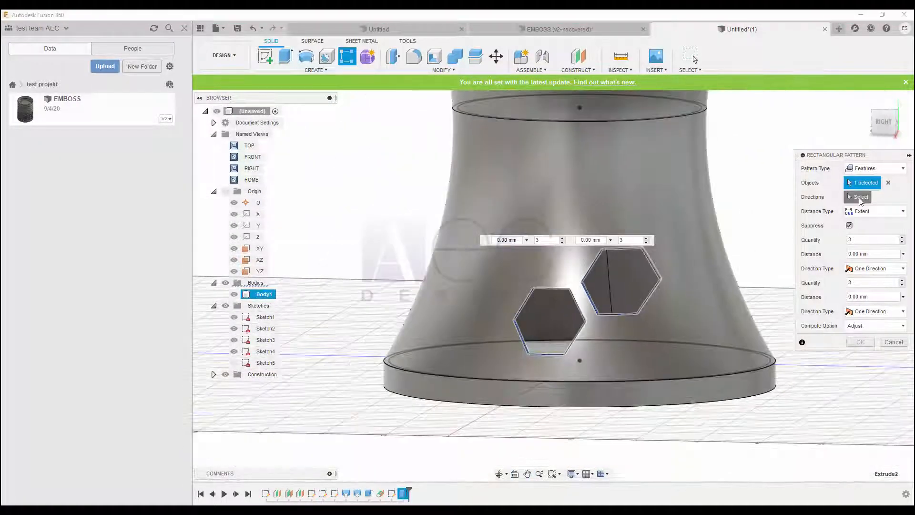
click(254, 228)
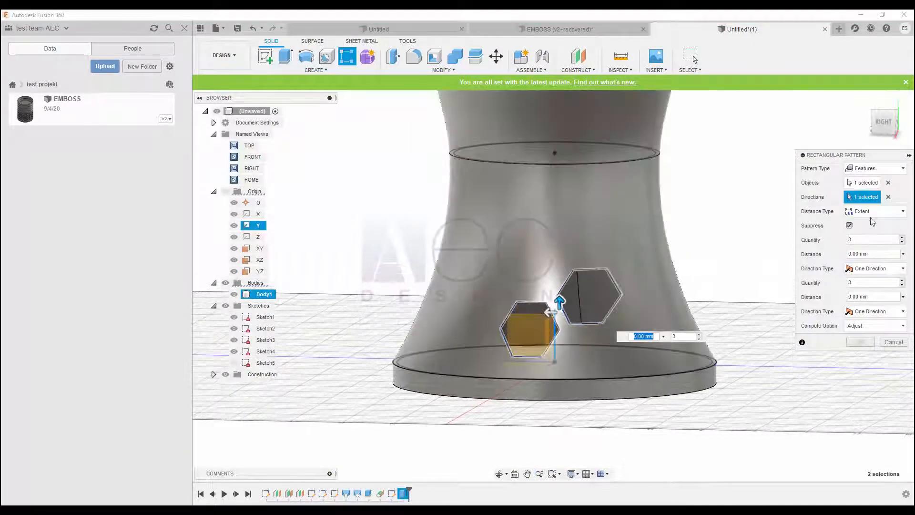
text(8)
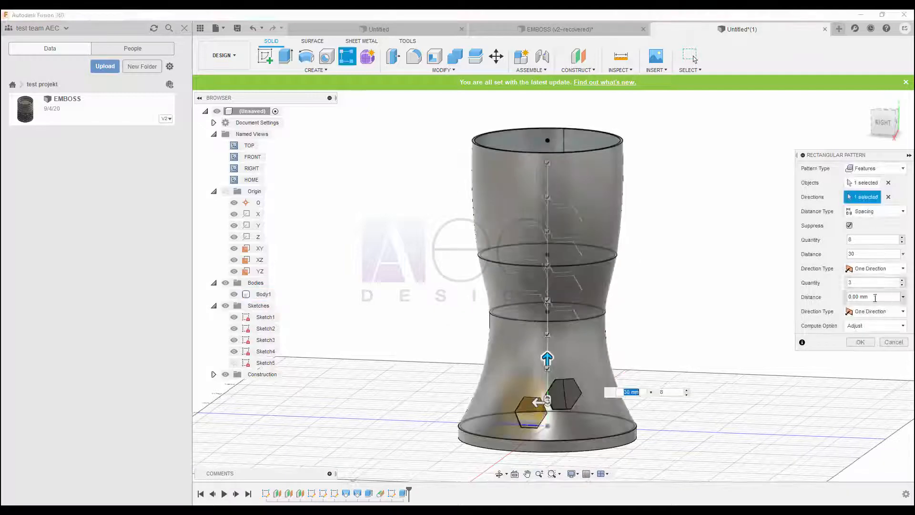
click(861, 342)
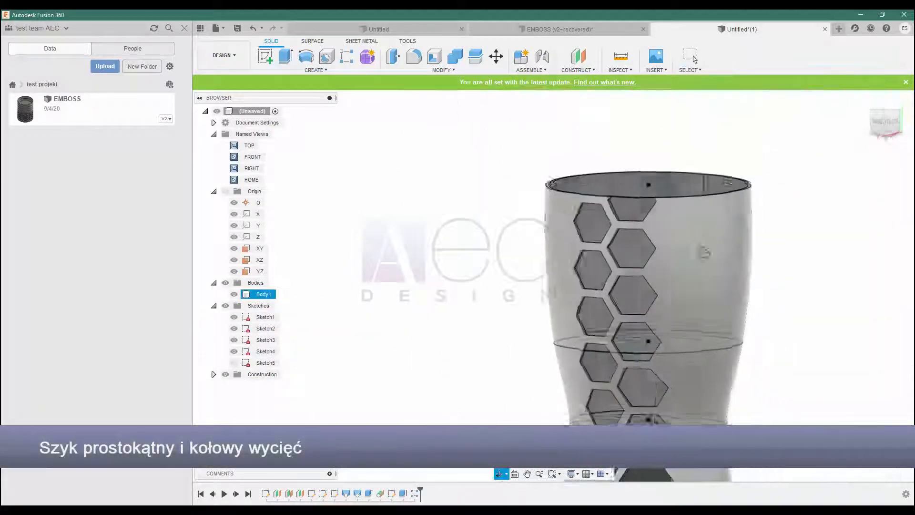
Create a full circular pattern of the hexagonal cut and its rectangular pattern around the Y axis, quantity 5
scroll(406, 98, up, 5)
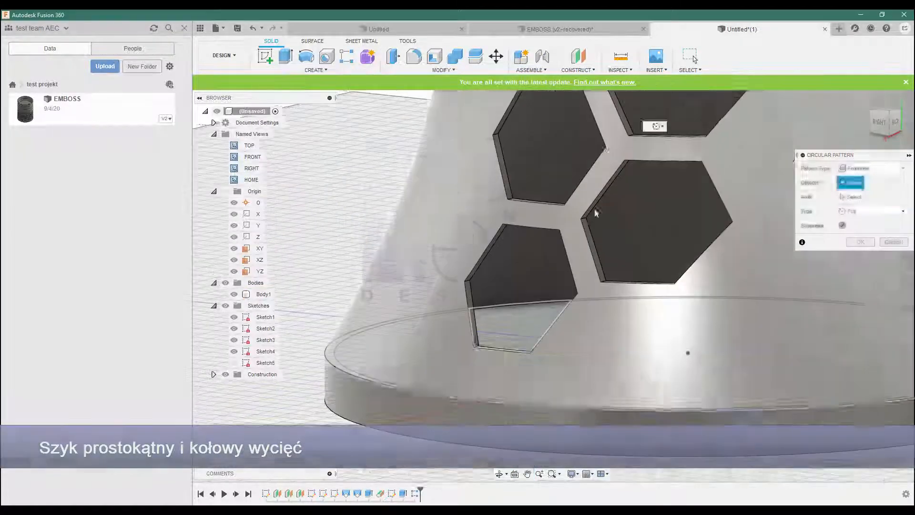
click(380, 312)
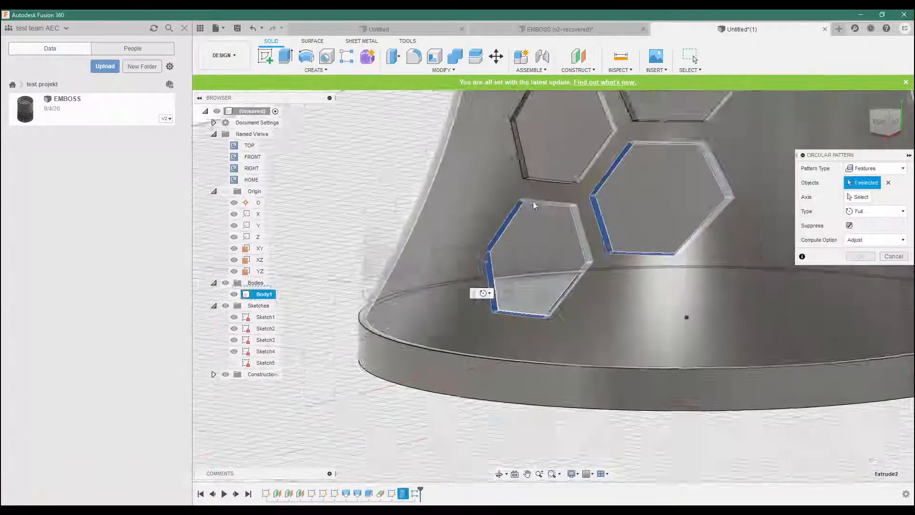
scroll(404, 273, up, 5)
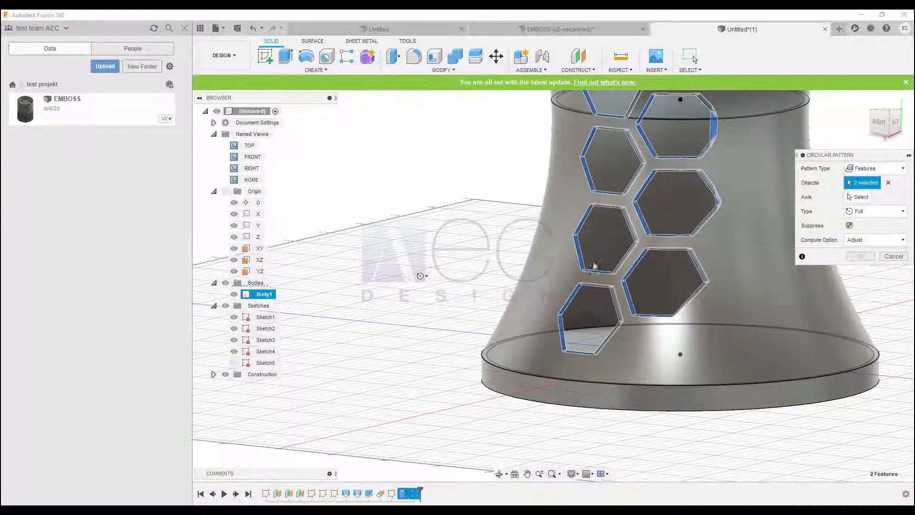
click(258, 226)
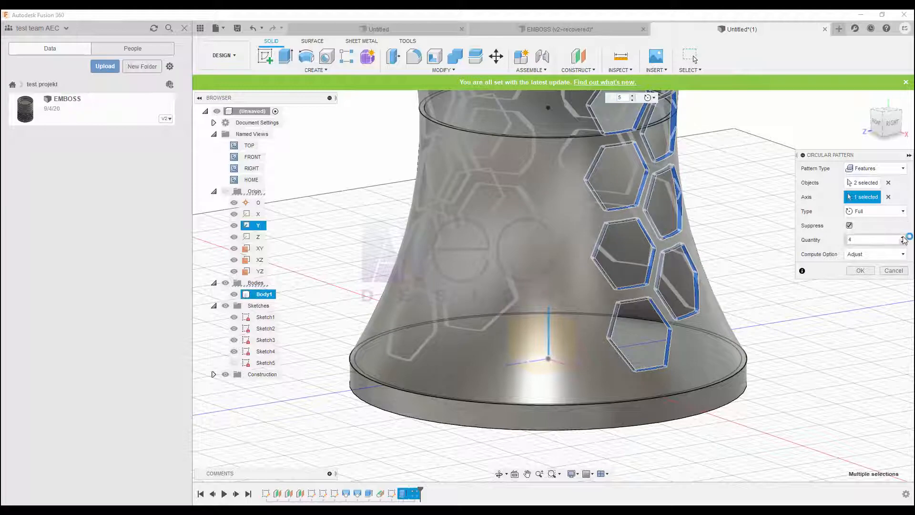
shift+middle_drag(365, 309, 533, 286)
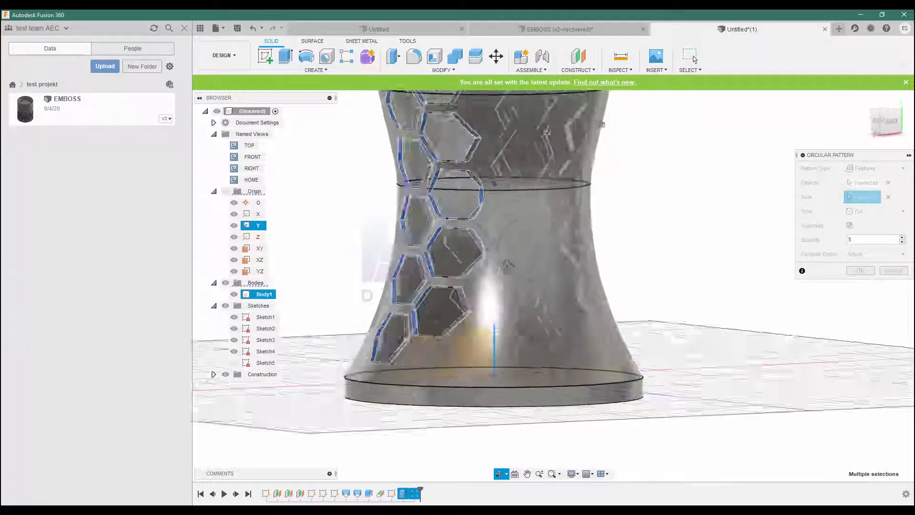
scroll(548, 267, down, 3)
middle_drag(567, 215, 783, 223)
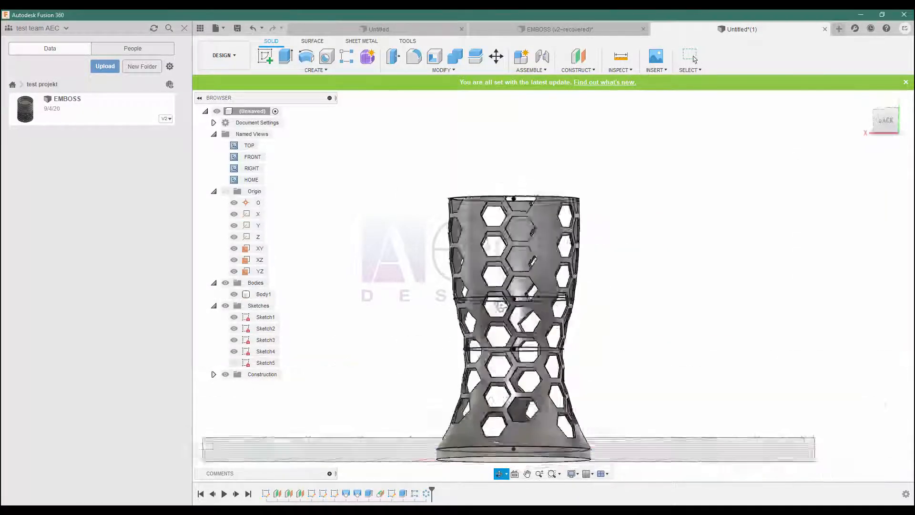
Toggle the visibility of the five sketches and inspect the perforated body from several sides
click(262, 317)
shift+click(269, 342)
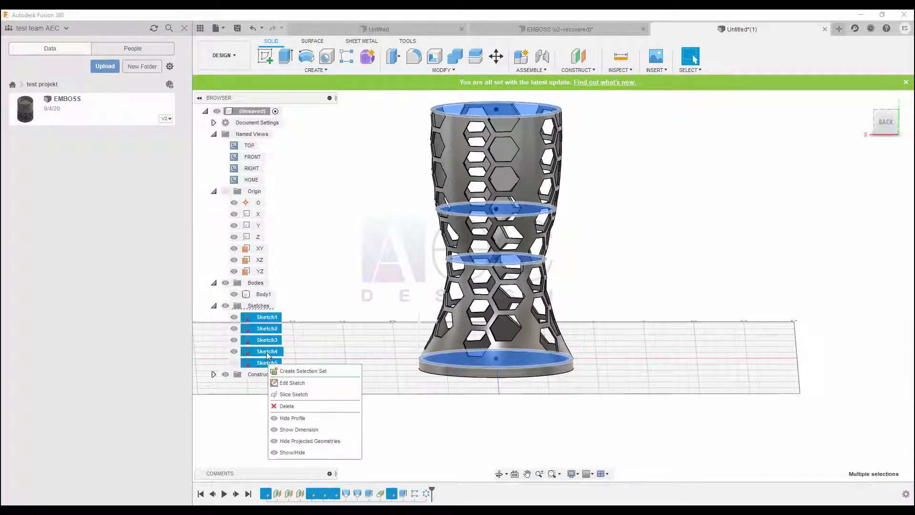
click(698, 232)
shift+middle_drag(687, 234, 539, 267)
mouse_move(530, 238)
middle_down()
mouse_move(520, 281)
mouse_move(460, 204)
middle_up()
scroll(453, 162, up, 4)
scroll(467, 238, down, 3)
mouse_move(515, 267)
shift+middle_down()
mouse_move(471, 276)
mouse_move(660, 278)
mouse_move(596, 295)
shift+middle_up()
scroll(357, 338, up, 3)
Roll the timeline back to just after the original loft and edit it, removing the guide rail and Profiles 2 to 4
drag(374, 485, 365, 487)
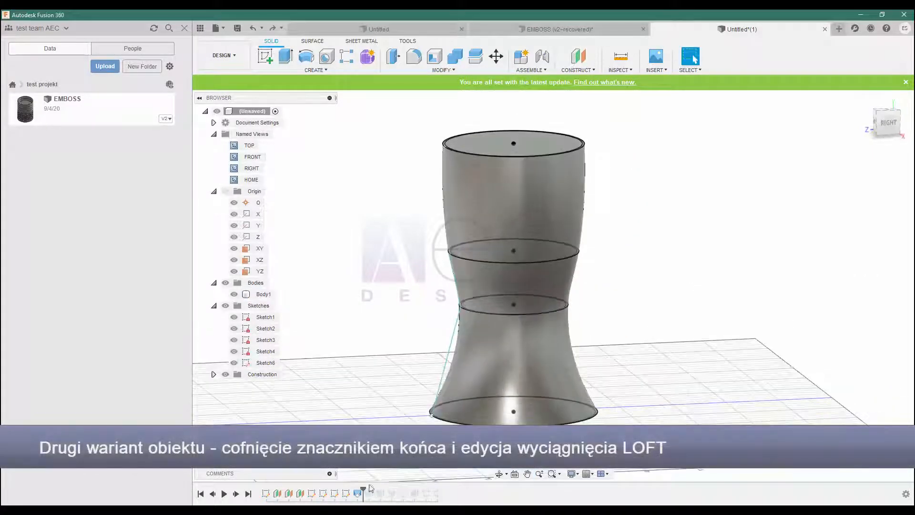
right_click(357, 493)
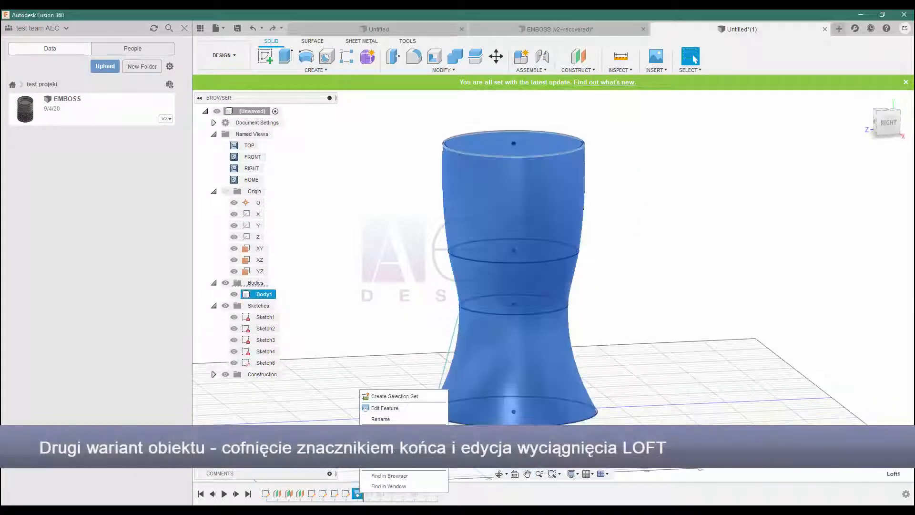
click(389, 398)
click(456, 331)
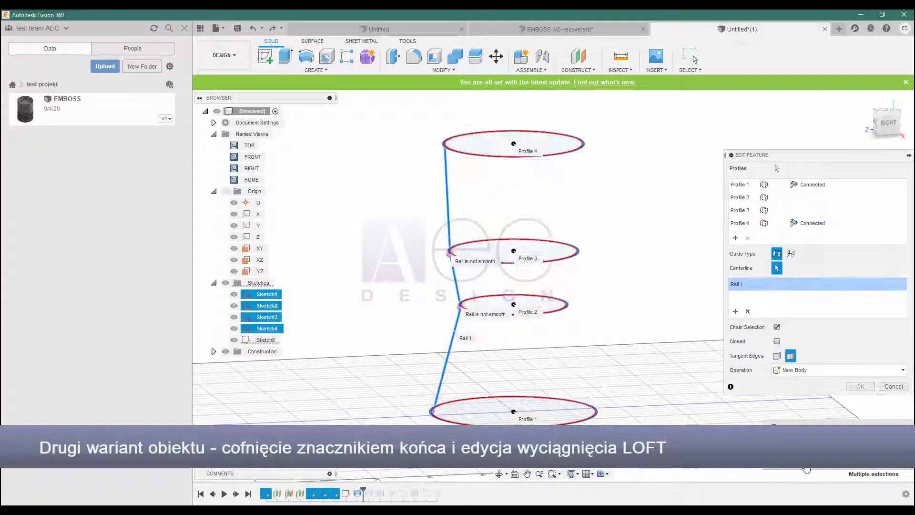
click(747, 312)
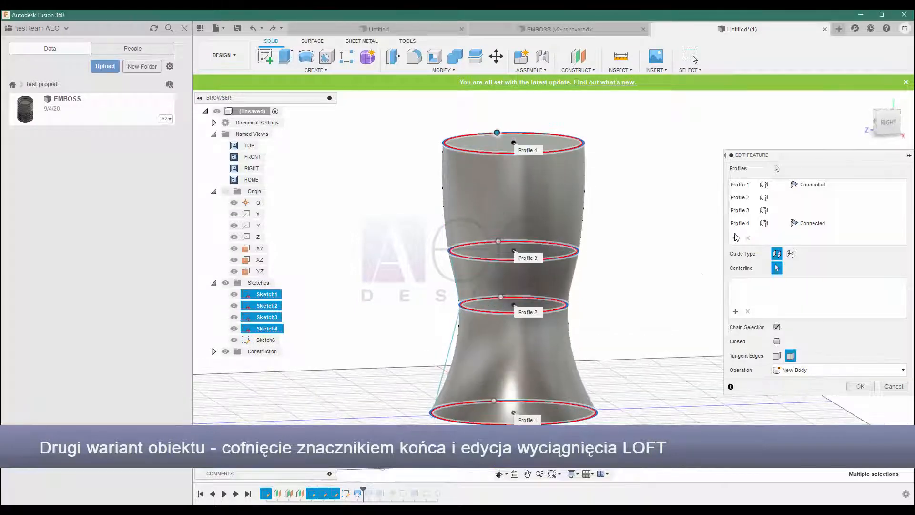
click(749, 237)
click(749, 224)
click(748, 212)
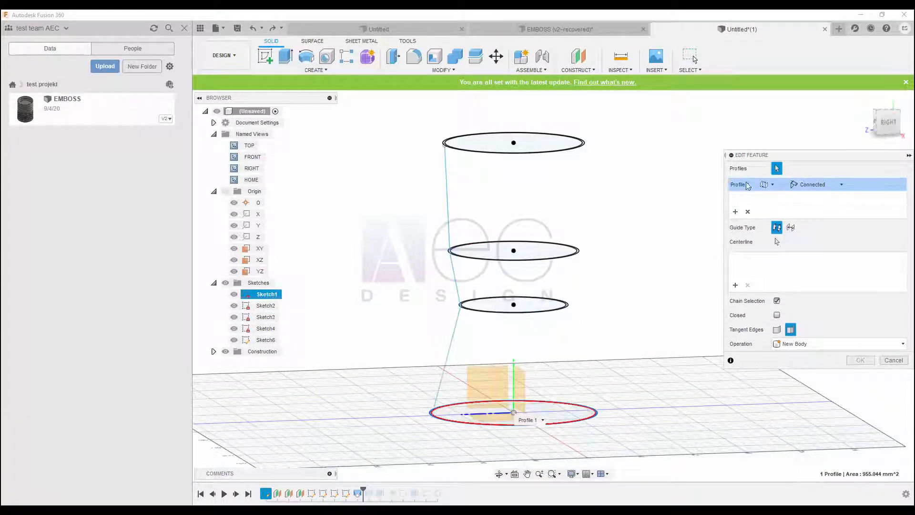
Add the Sketch2 ring as the loft's second profile, finish the edit and hide the guide-rail sketch
scroll(450, 305, up, 5)
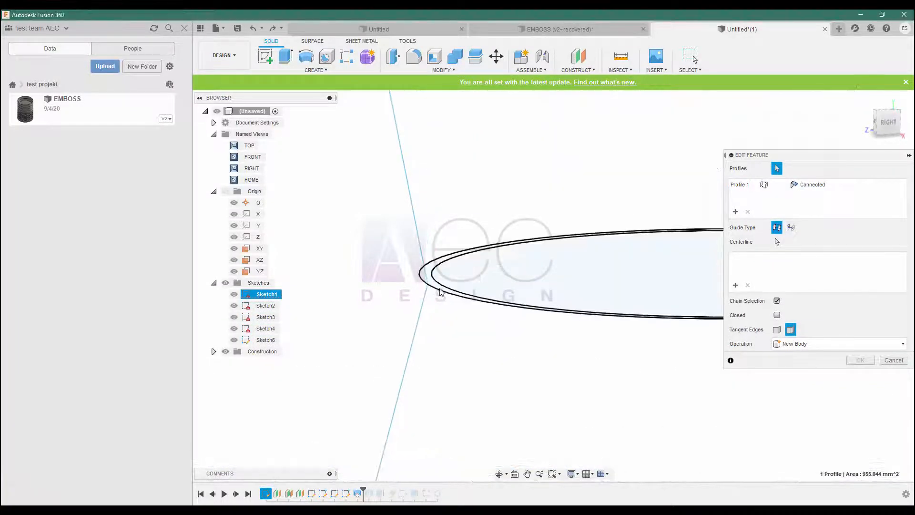
click(440, 292)
scroll(517, 301, down, 5)
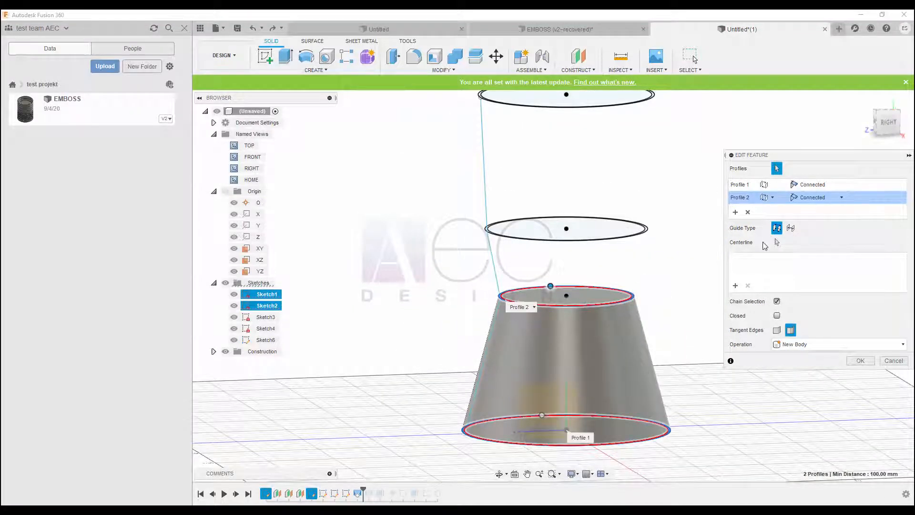
click(499, 286)
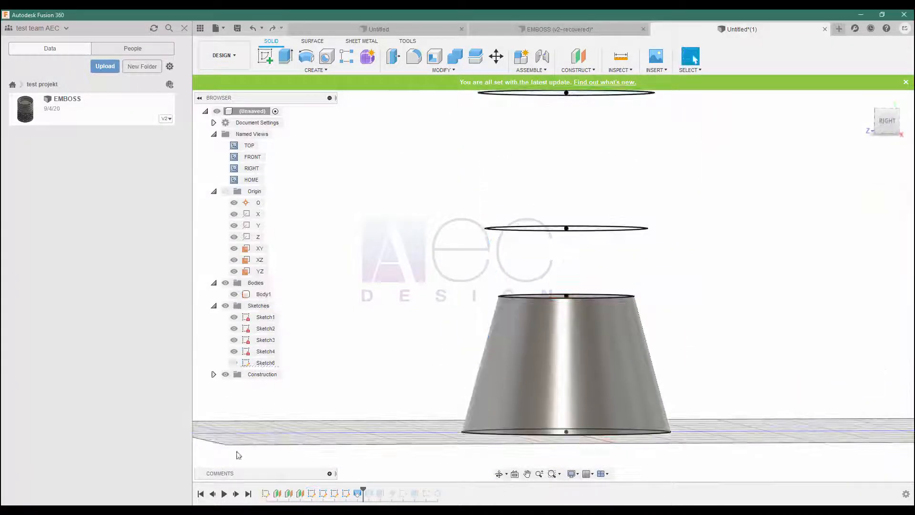
Loft the ring profile of Sketch2 to the ring profile of Sketch3 as the middle wall section
click(311, 71)
click(281, 162)
shift+middle_drag(466, 308, 519, 292)
scroll(520, 292, up, 3)
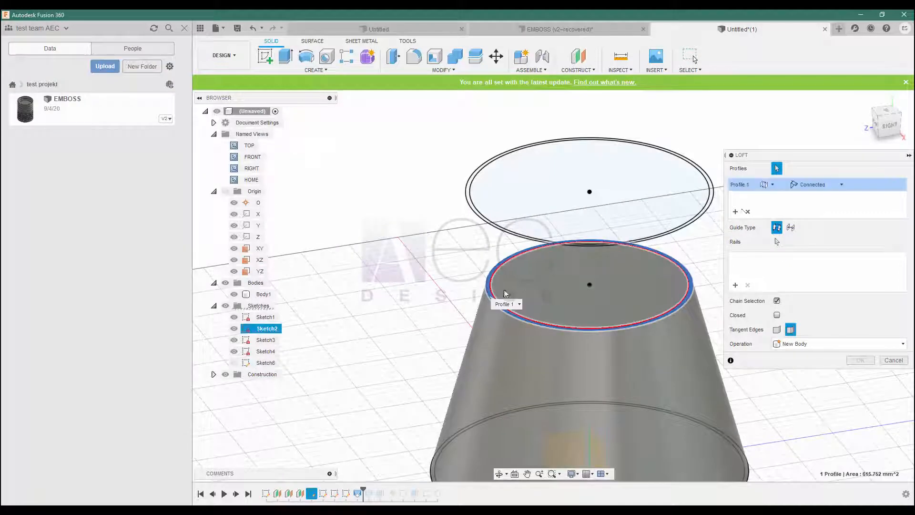
click(265, 339)
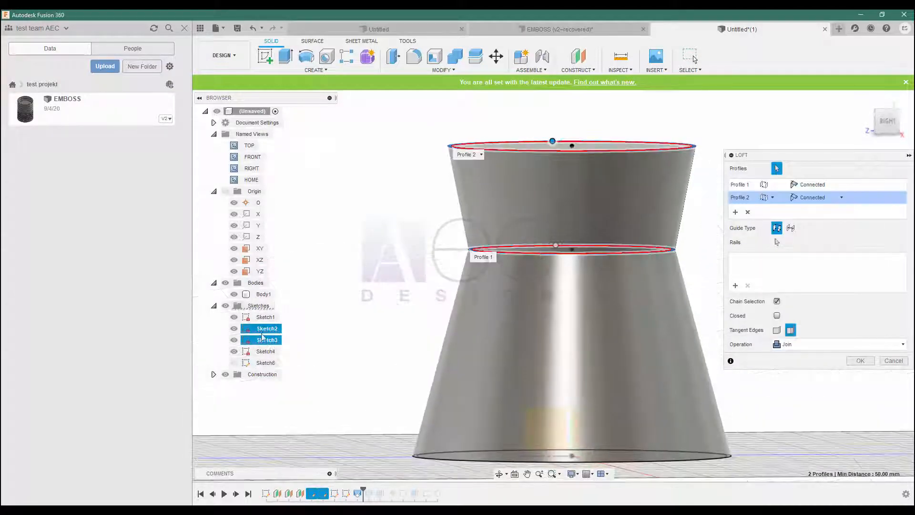
click(861, 361)
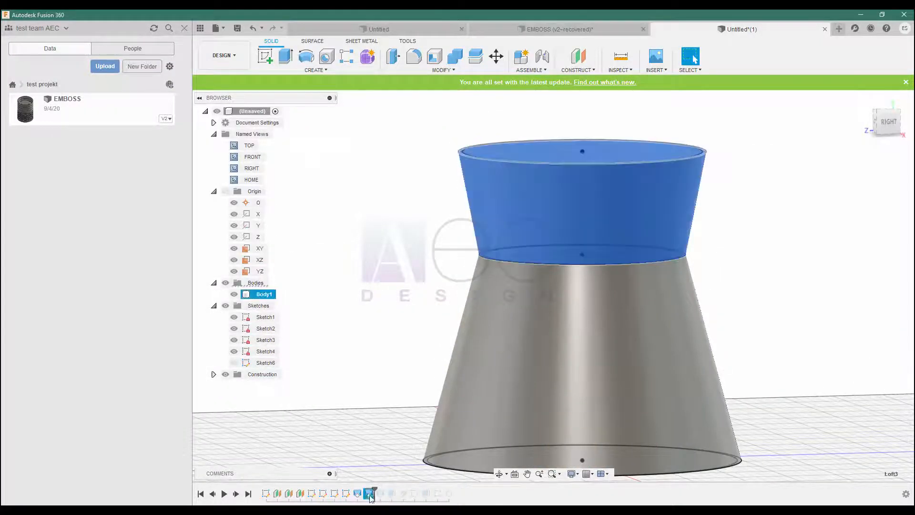
Edit the middle loft and set its operation to Join
click(391, 413)
click(811, 345)
click(809, 357)
click(860, 361)
Loft the ring profile of Sketch3 to the topmost ring of Sketch4 as the upper wall section
middle_drag(501, 192, 491, 226)
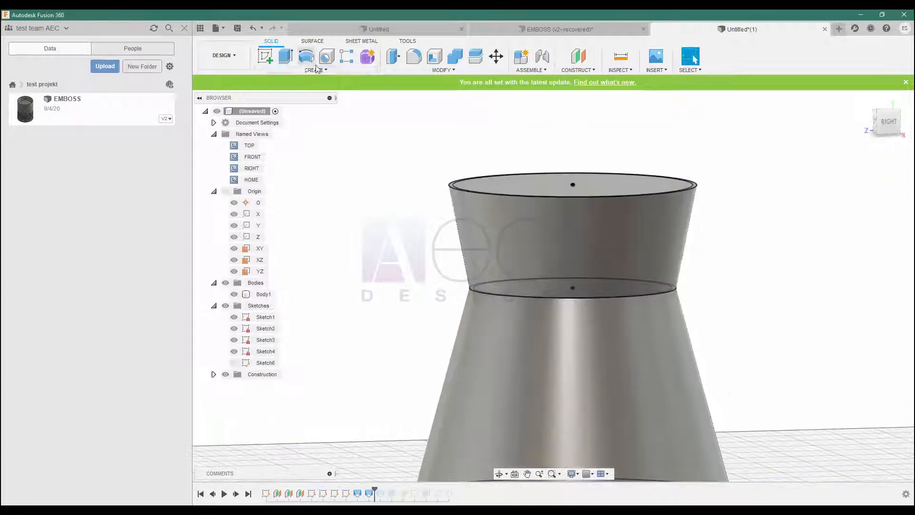
click(286, 163)
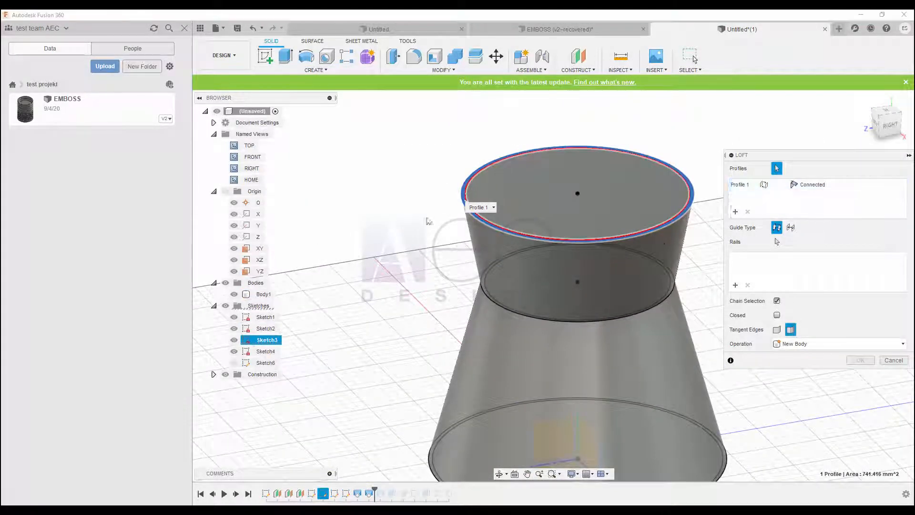
middle_drag(430, 222, 456, 410)
click(487, 219)
shift+middle_drag(487, 219, 477, 177)
click(859, 362)
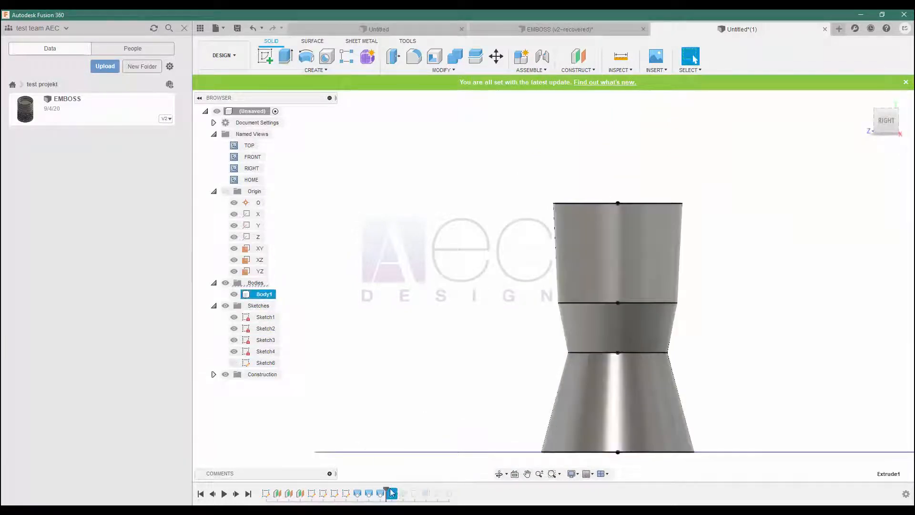
Roll the timeline forward past the base extrusion that closes the body's bottom
scroll(561, 384, down, 2)
shift+middle_drag(476, 267, 480, 329)
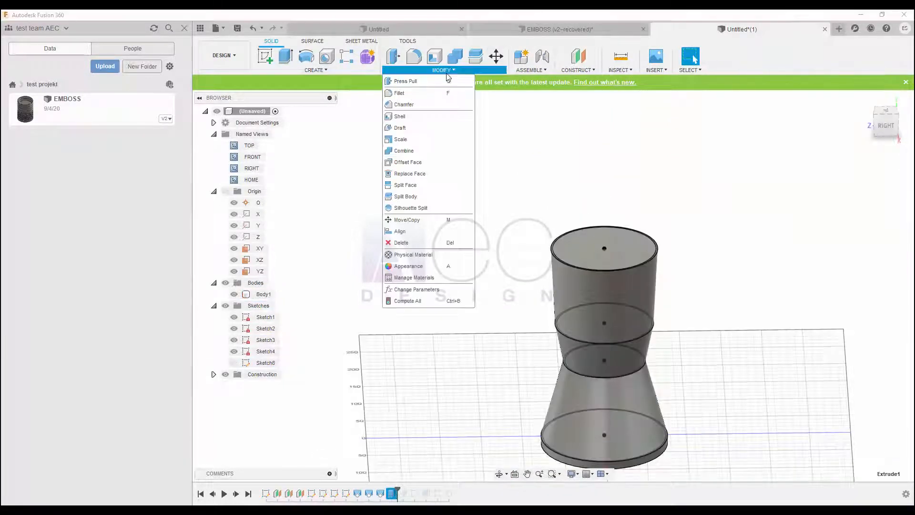
Shell the body from its top face with an inside wall thickness of 2 mm
click(400, 116)
click(587, 244)
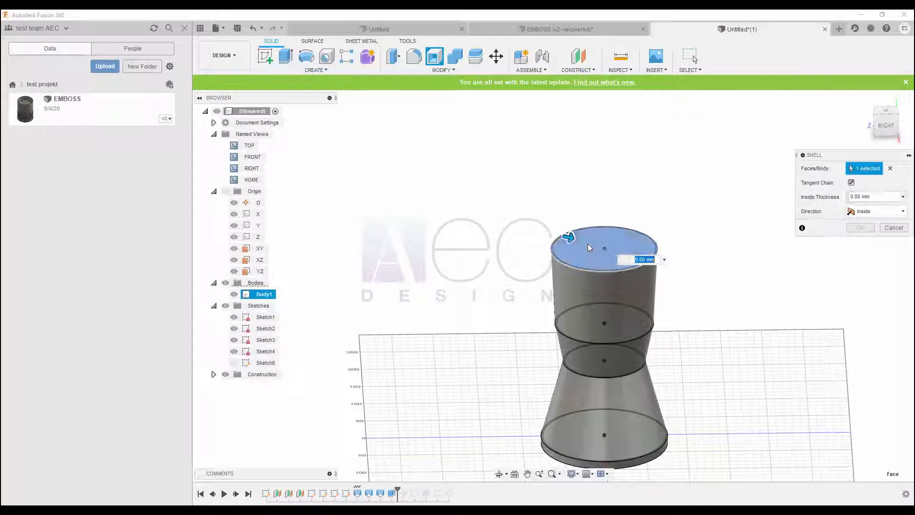
click(858, 228)
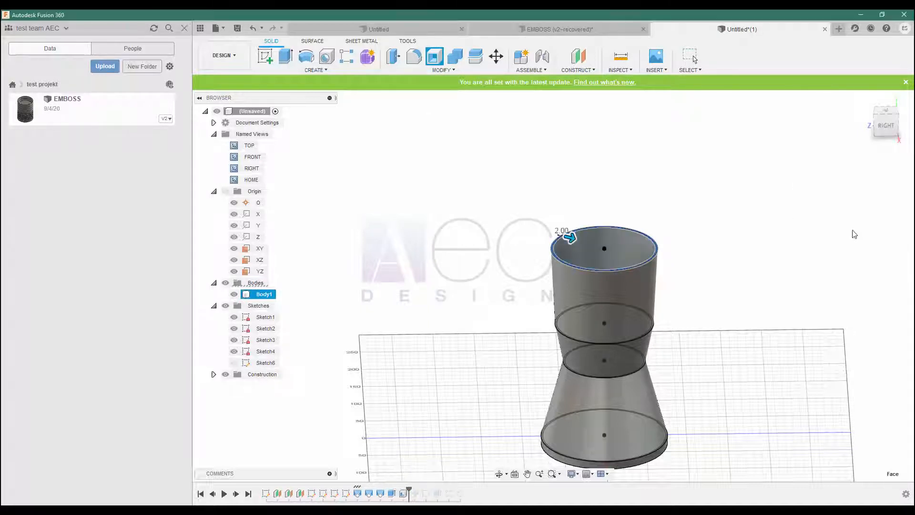
Roll the timeline forward past Sketch5 and emboss its two hexagons onto the lower conical wall with the Deboss effect
shift+middle_drag(608, 305, 606, 269)
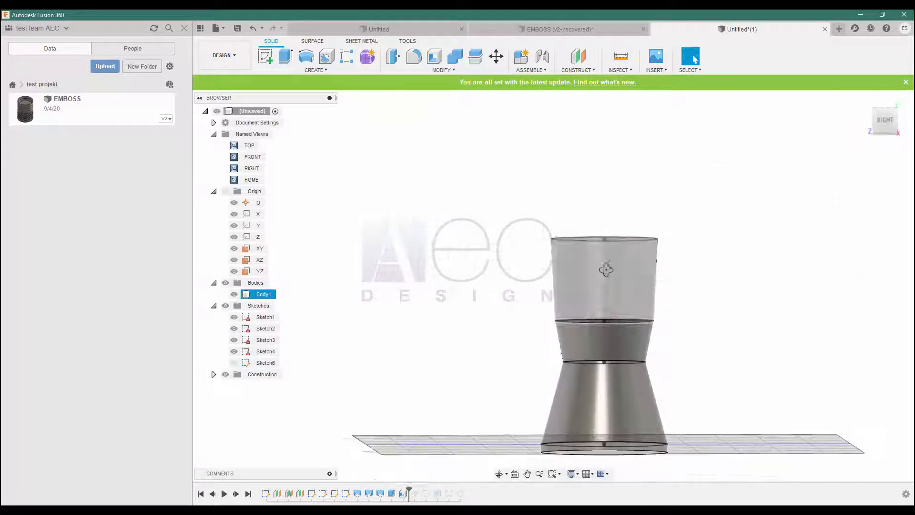
middle_drag(580, 401, 508, 281)
scroll(508, 282, up, 2)
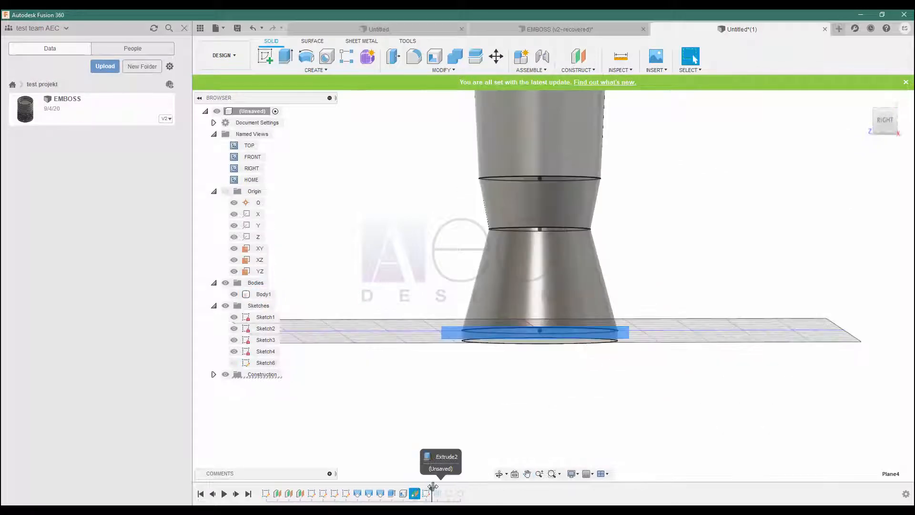
shift+middle_drag(600, 270, 512, 223)
click(315, 70)
click(296, 195)
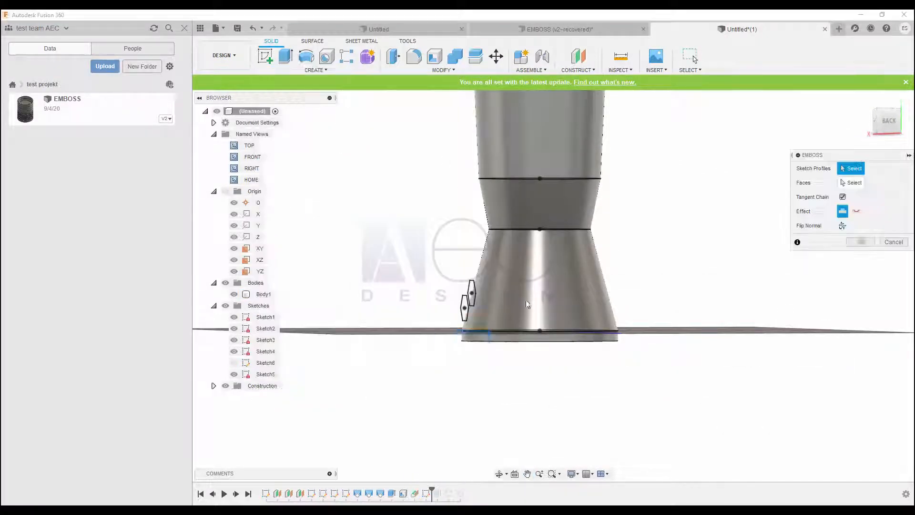
scroll(482, 302, up, 4)
click(543, 307)
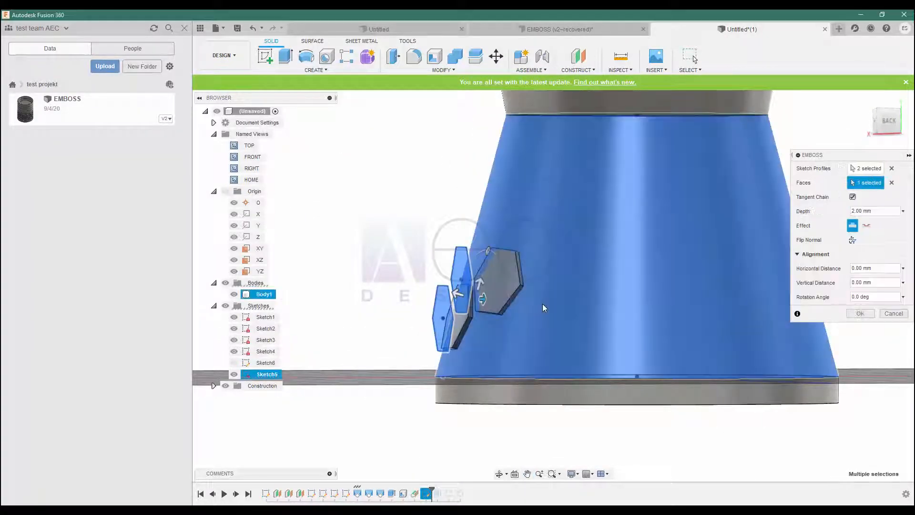
click(868, 227)
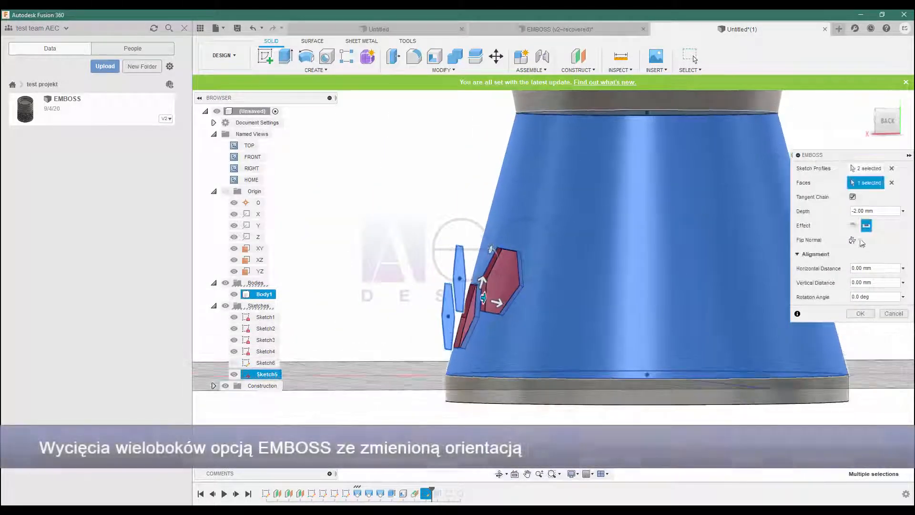
Align the debossed hexagons with a vertical distance of -15 mm and a rotation angle of -30°, and apply the feature
shift+middle_drag(527, 305, 511, 266)
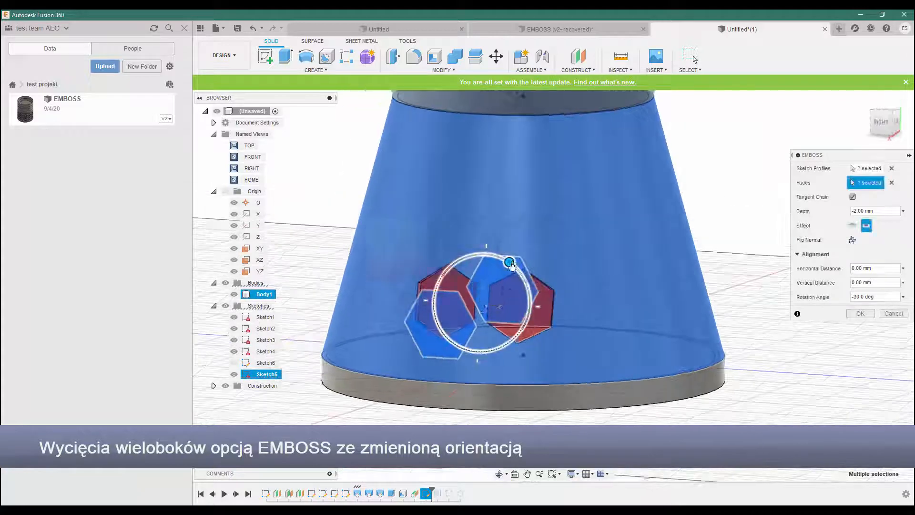
drag(513, 261, 480, 321)
shift+middle_drag(539, 271, 555, 255)
drag(877, 296, 855, 294)
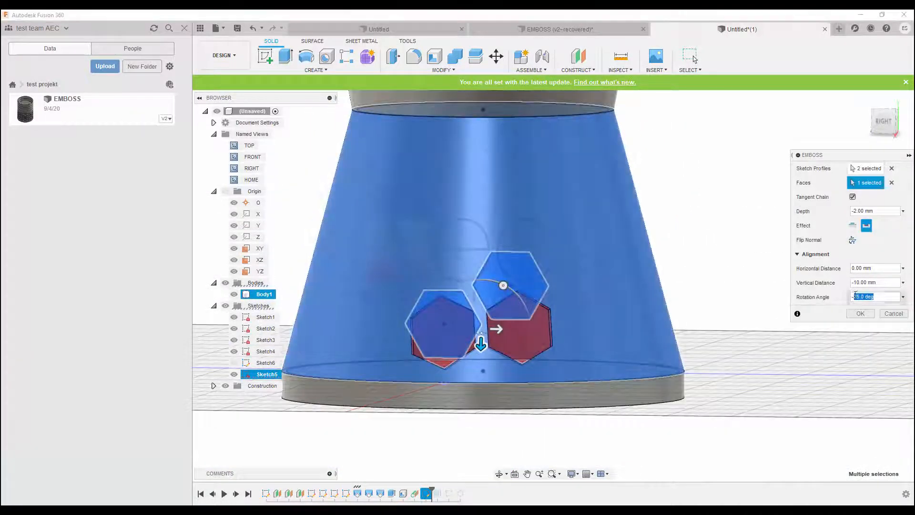
key(Return)
drag(481, 343, 481, 358)
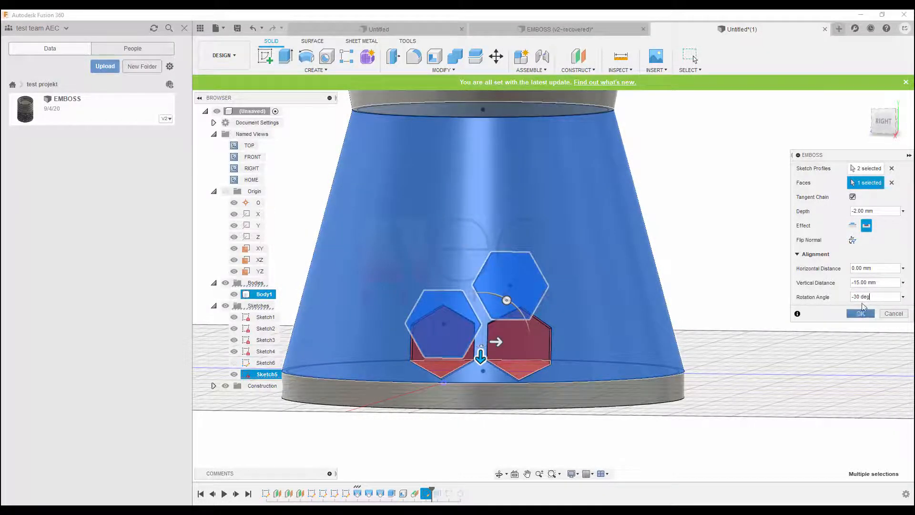
click(860, 313)
Emboss the two hexagons again on the lower conical wall with horizontal distance 15 mm, vertical distance 10 mm and rotation -30°
middle_drag(521, 341, 621, 331)
click(316, 70)
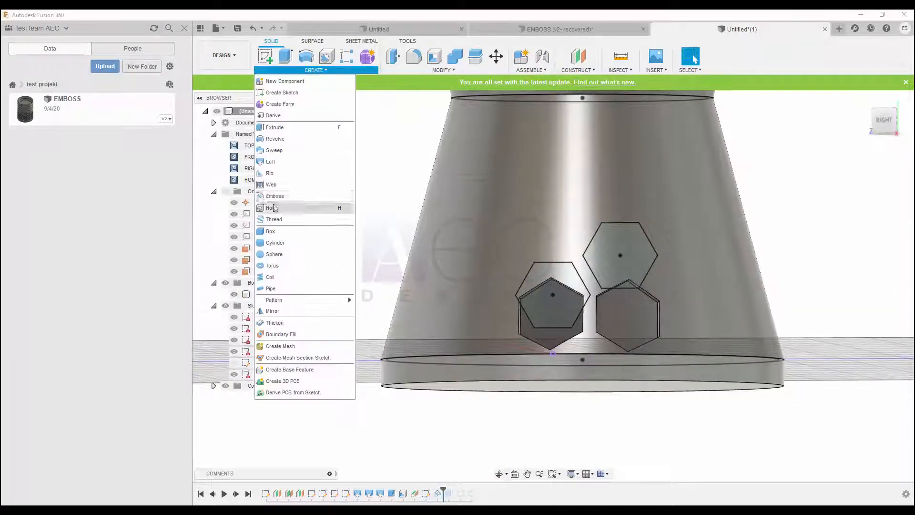
click(275, 196)
middle_drag(568, 281, 428, 299)
click(539, 271)
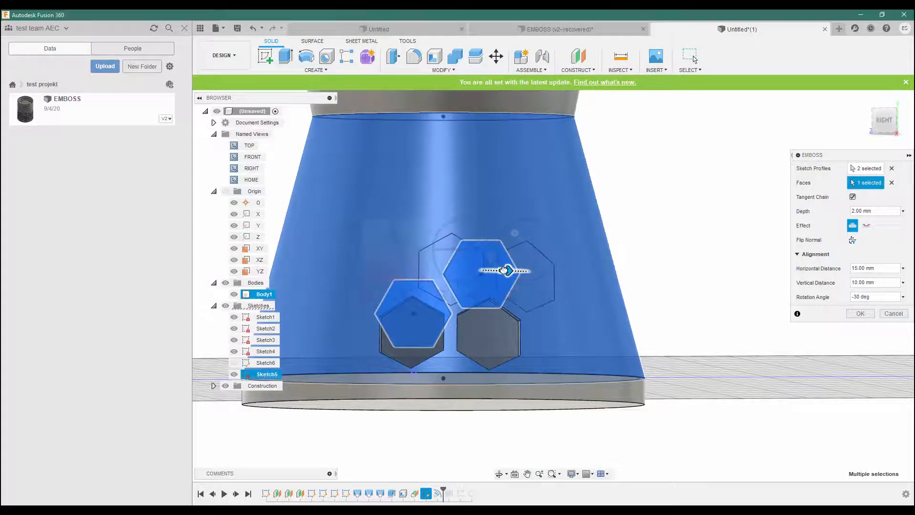
shift+middle_drag(526, 297, 491, 302)
click(857, 315)
shift+middle_drag(511, 261, 513, 244)
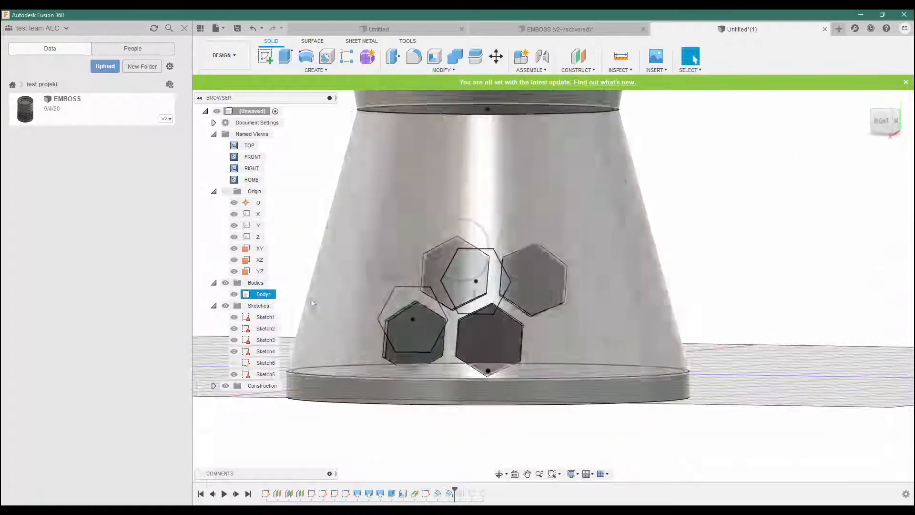
Edit the second hexagon emboss and switch it to the Deboss effect with a depth of -2 mm
right_click(449, 494)
click(473, 397)
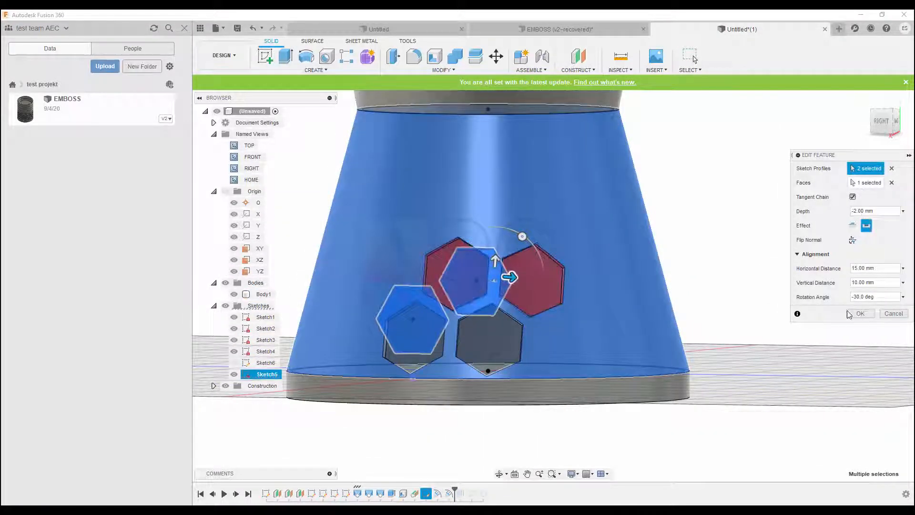
click(861, 314)
Deboss the hexagon pair a third time above the existing cuts, with depth -10 mm, horizontal -185 mm, vertical -120 mm and rotation -60°
shift+middle_drag(520, 295, 539, 325)
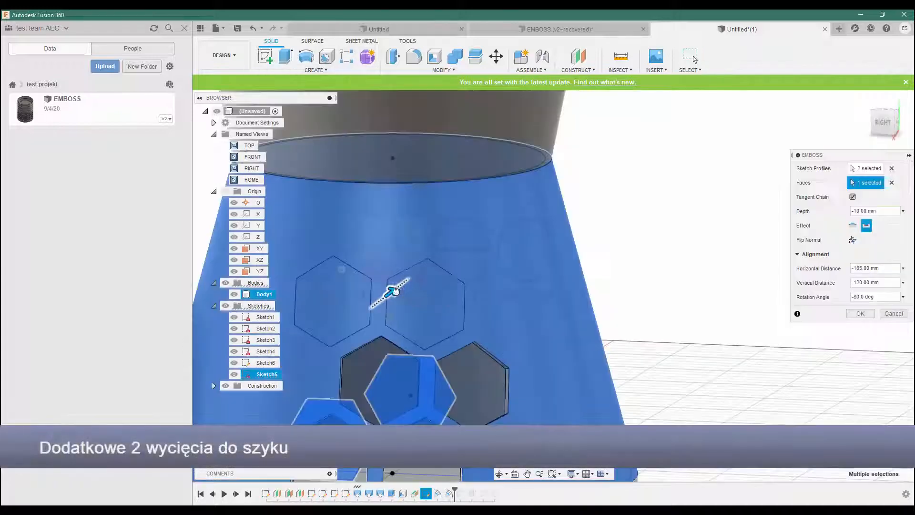
shift+middle_drag(405, 310, 377, 330)
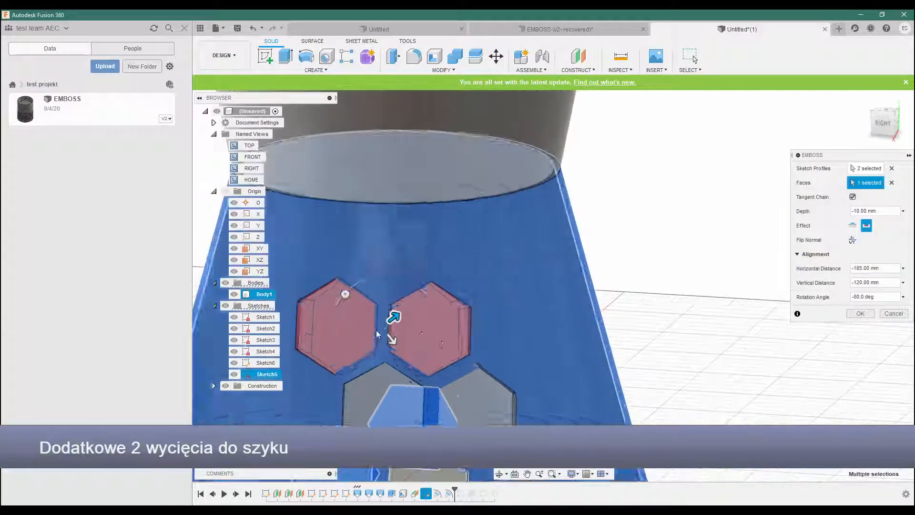
drag(386, 323, 399, 312)
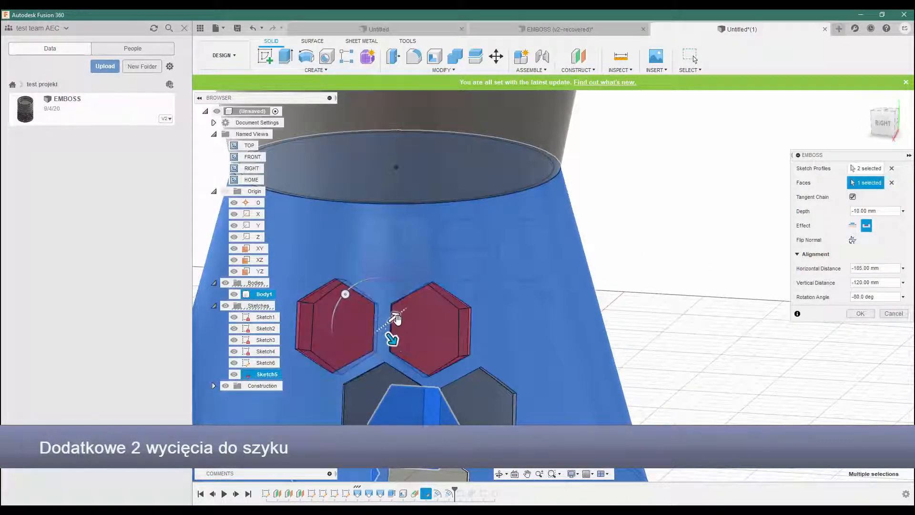
scroll(518, 348, down, 10)
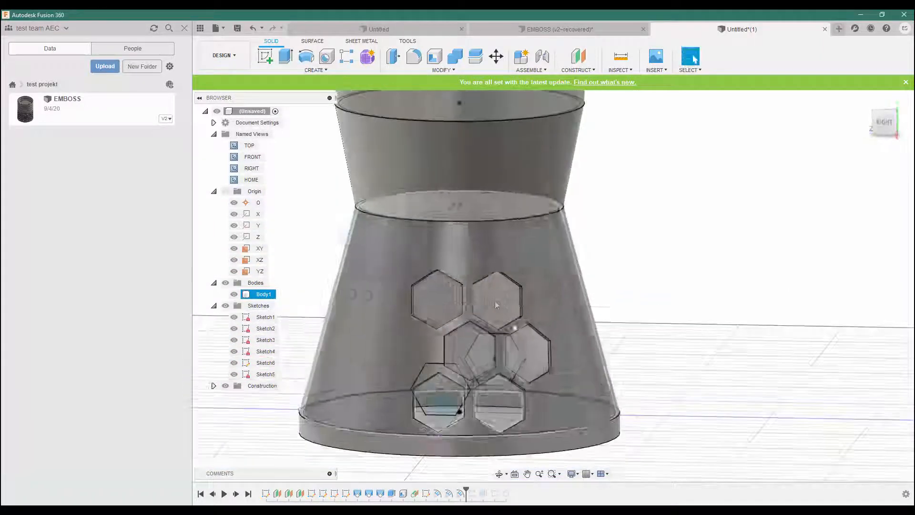
click(316, 70)
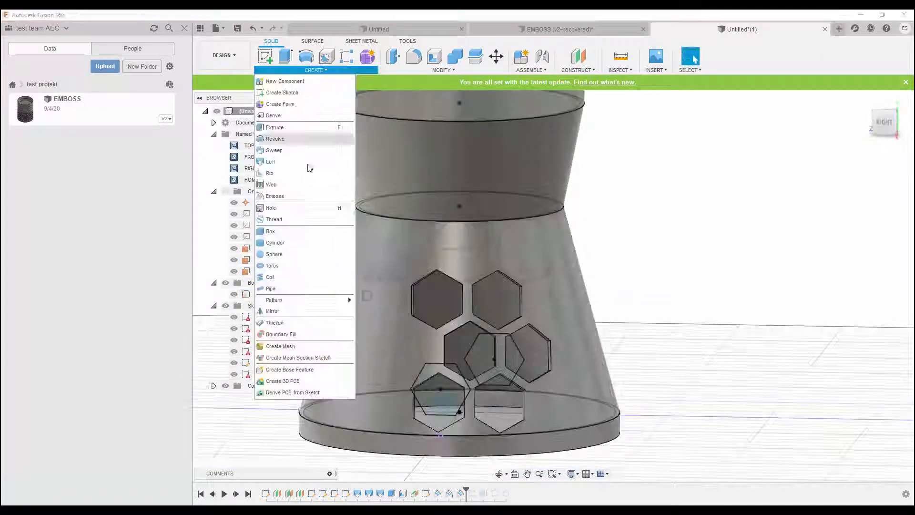
click(281, 196)
click(493, 254)
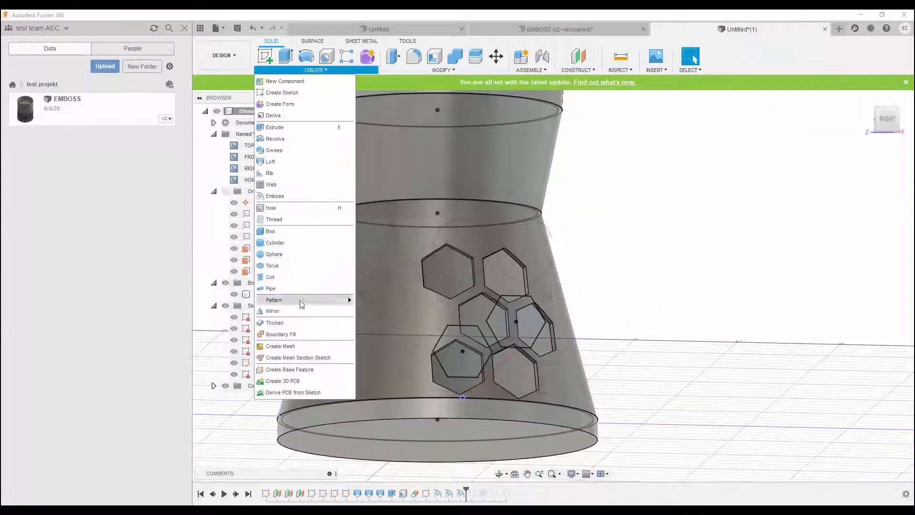
Create a full circular pattern of the three hexagon deboss features around the origin Y axis
mouse_move(301, 304)
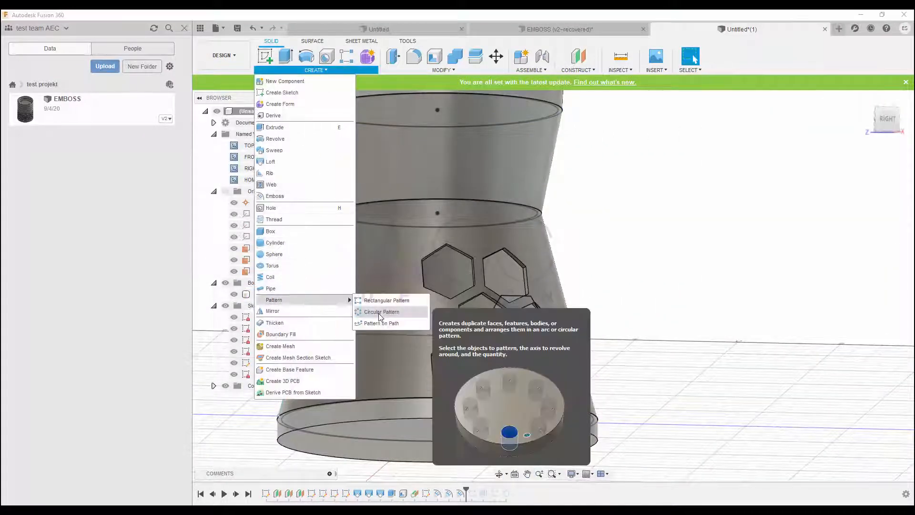
click(380, 314)
shift+middle_drag(477, 365, 419, 378)
scroll(419, 378, up, 5)
click(419, 378)
click(888, 183)
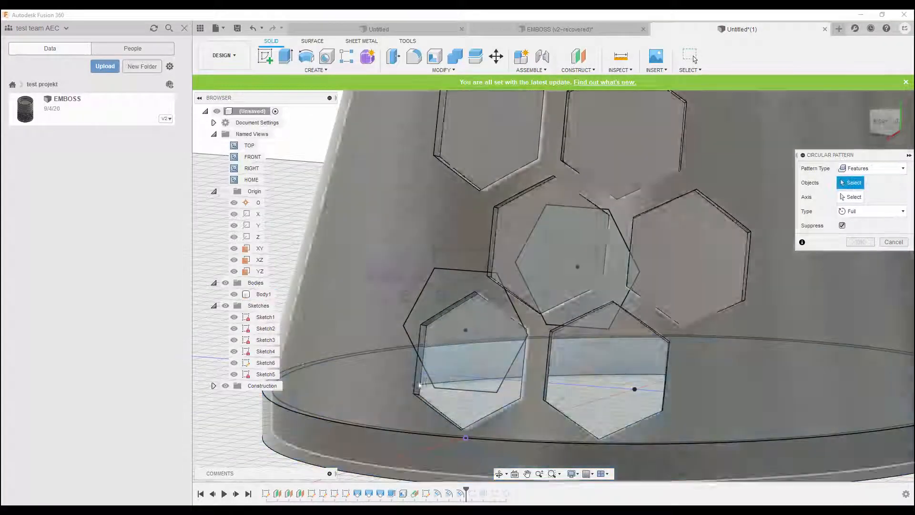
click(419, 379)
click(492, 250)
click(438, 151)
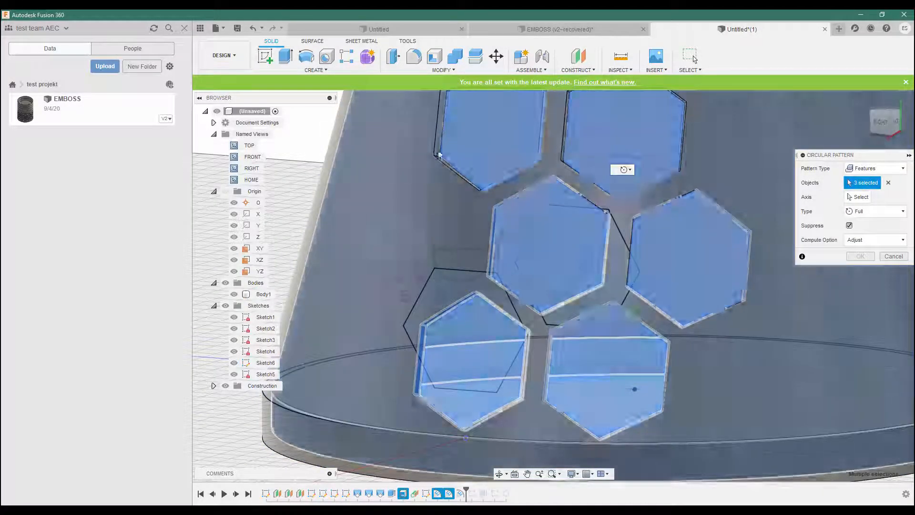
click(439, 150)
click(889, 183)
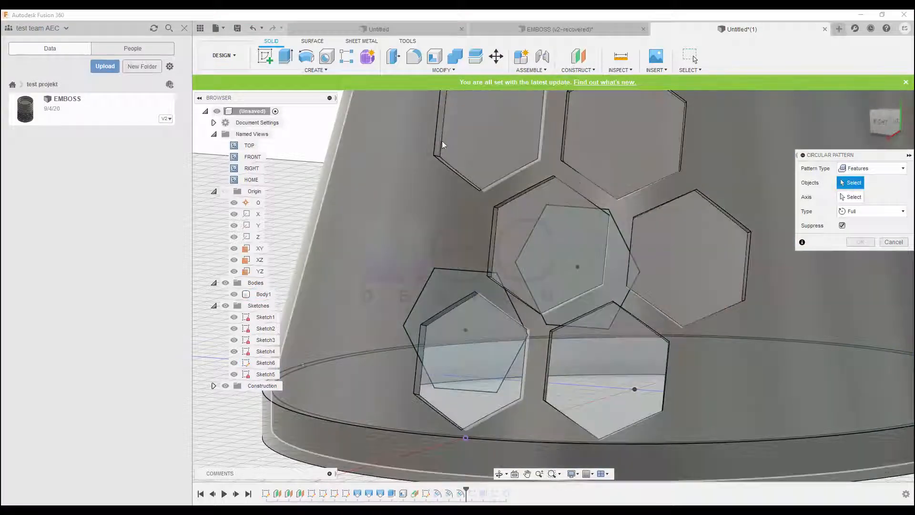
click(439, 142)
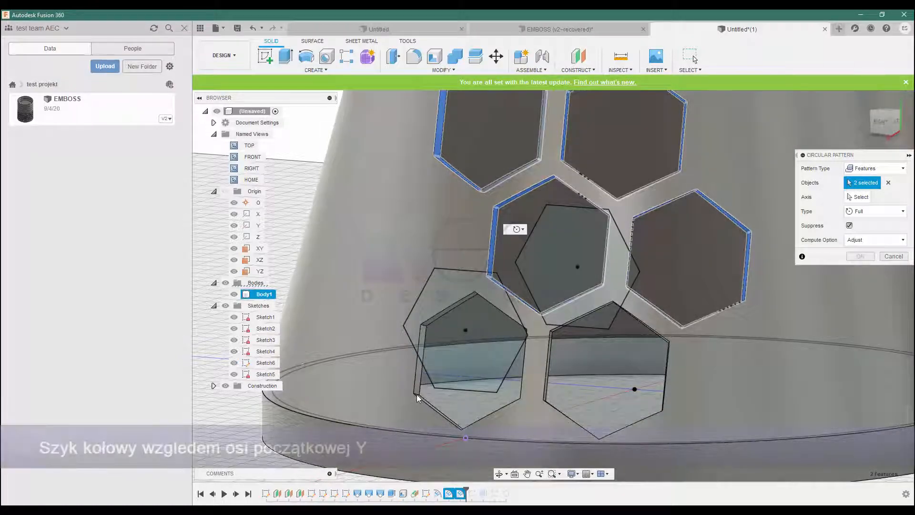
shift+middle_drag(418, 395, 399, 403)
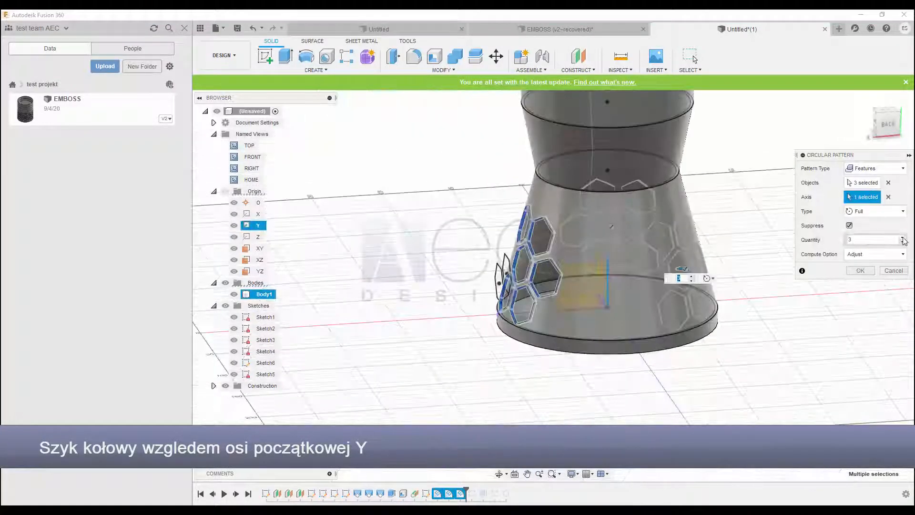
Extrude the ring profile of Sketch2 at the waist downward with a distance of -90 mm
shift+middle_drag(631, 254, 797, 245)
middle_drag(716, 254, 591, 305)
scroll(591, 239, down, 3)
middle_drag(591, 238, 519, 310)
scroll(515, 290, up, 3)
scroll(517, 290, down, 1)
key(e)
middle_drag(520, 309, 521, 220)
scroll(508, 327, up, 3)
click(508, 326)
scroll(530, 325, down, 4)
middle_drag(545, 334, 549, 248)
scroll(548, 248, down, 1)
drag(535, 228, 536, 347)
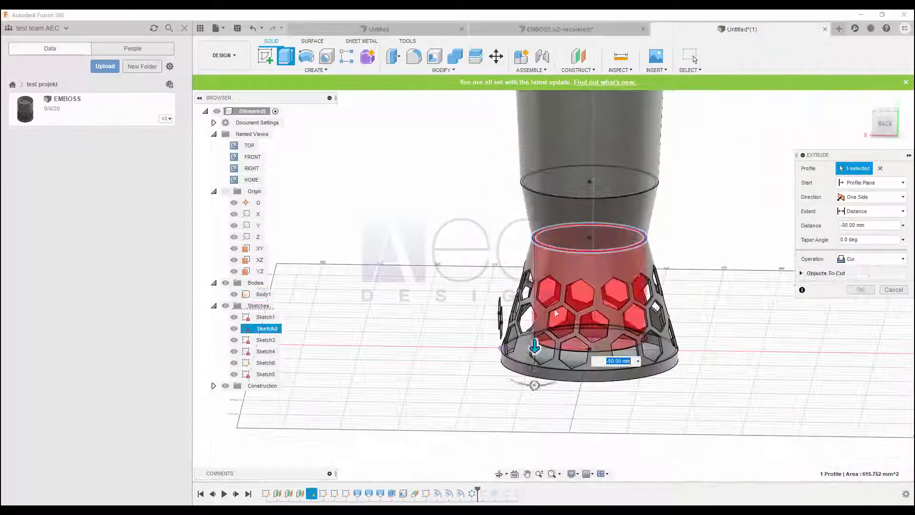
Set the ring extrusion's extent to the base's floor face and its operation to Join, and apply it
shift+middle_drag(535, 347, 536, 329)
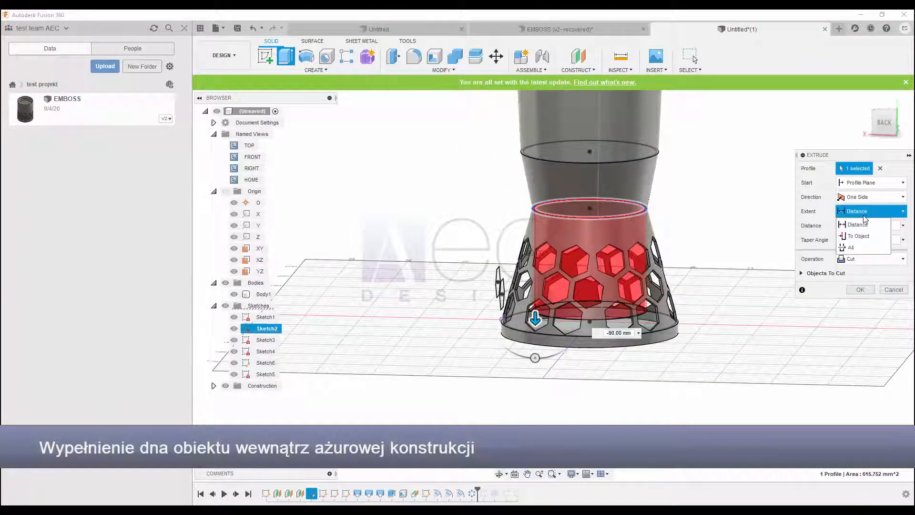
click(859, 236)
click(554, 325)
scroll(554, 325, up, 3)
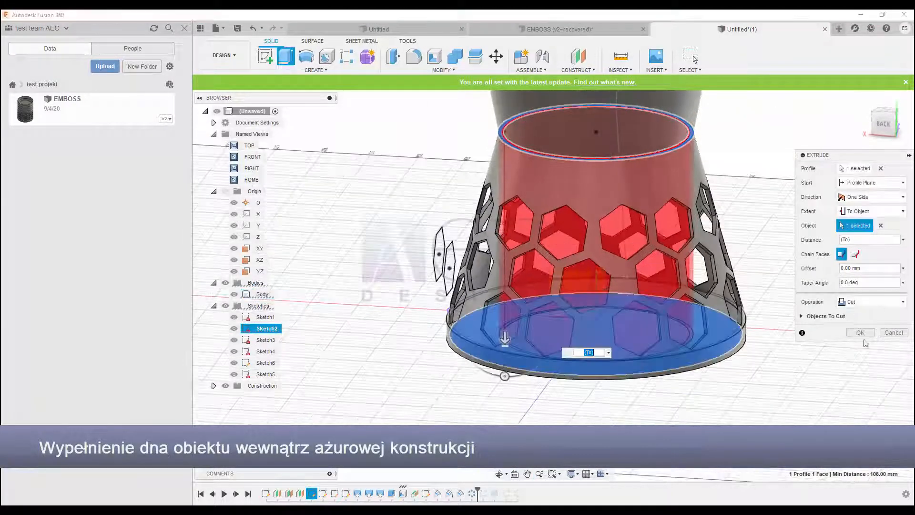
click(871, 302)
click(861, 313)
click(861, 319)
Fillet the edge where the inner tube meets the base floor with a chord length of 20 mm
scroll(580, 288, down, 3)
shift+middle_drag(579, 288, 691, 305)
scroll(691, 305, down, 3)
mouse_move(691, 305)
shift+middle_down()
mouse_move(688, 353)
mouse_move(688, 320)
shift+middle_up()
scroll(515, 391, up, 4)
mouse_move(515, 391)
shift+middle_down()
mouse_move(515, 367)
mouse_move(512, 405)
shift+middle_up()
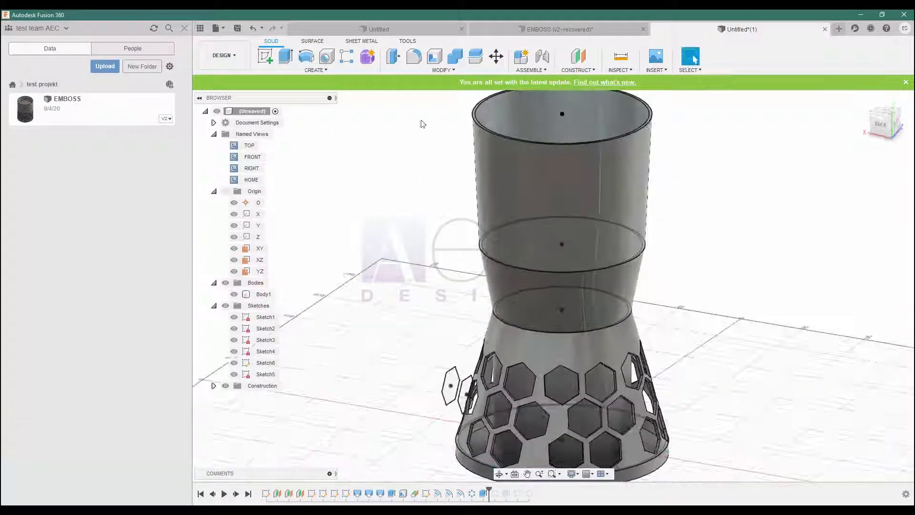
scroll(525, 382, up, 3)
key(f)
click(475, 355)
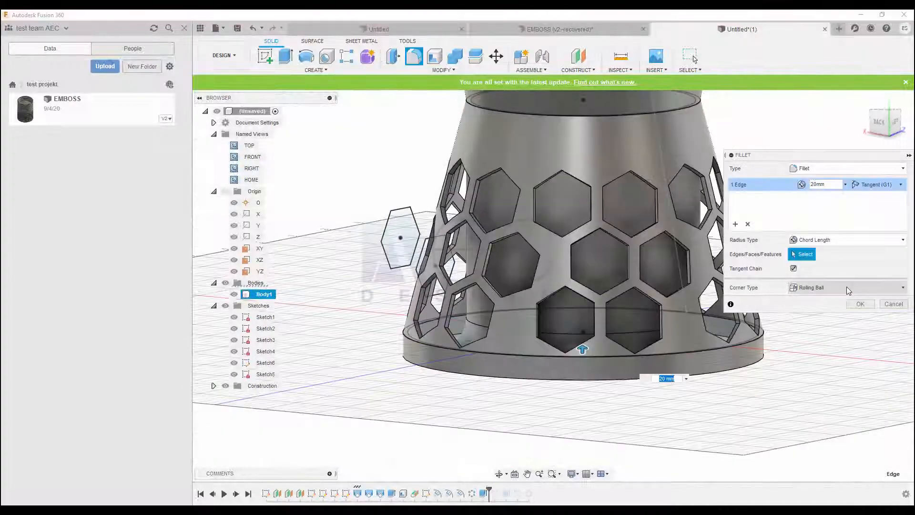
click(859, 304)
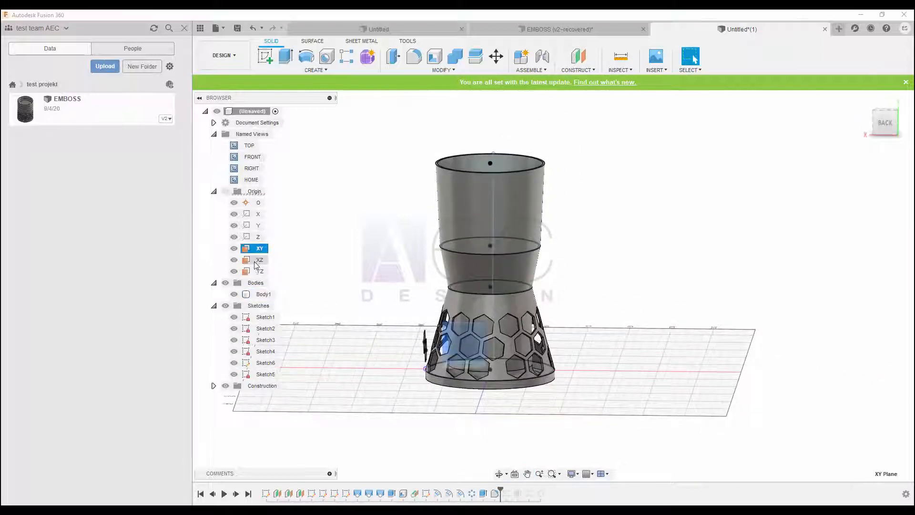
Create a construction plane tangent to the outer conical face of the upper section at an angle of 0 degrees
click(258, 271)
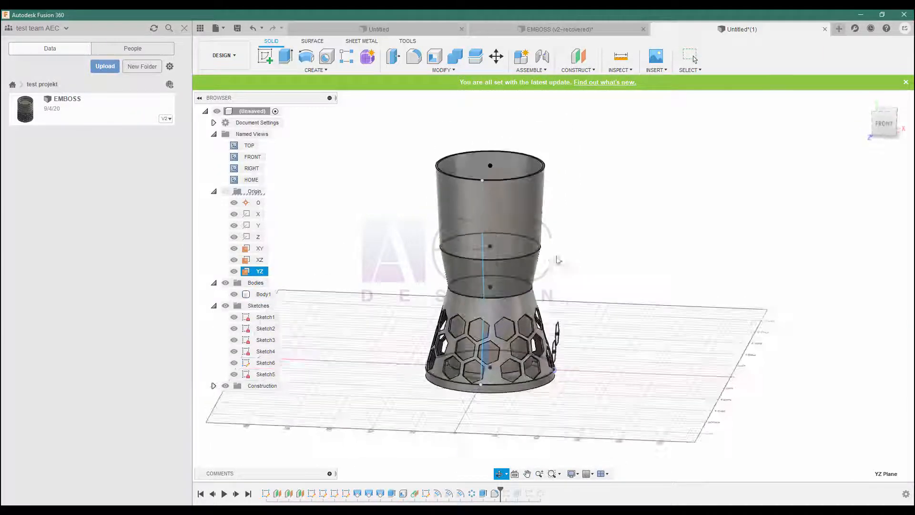
click(578, 56)
click(577, 70)
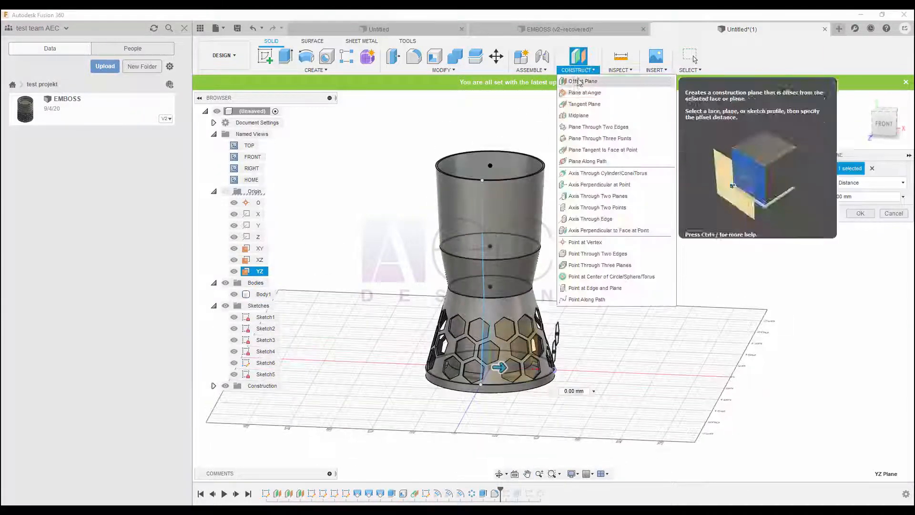
click(584, 104)
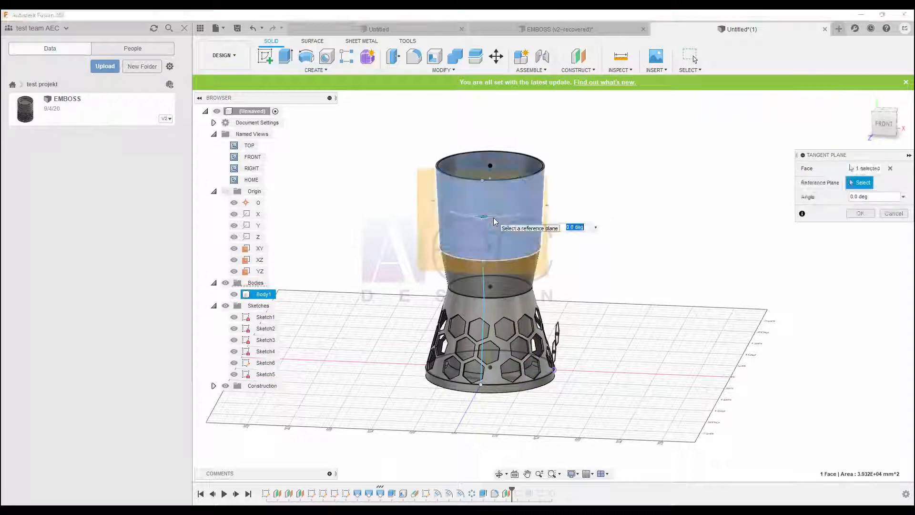
mouse_move(495, 221)
shift+middle_down()
mouse_move(482, 265)
mouse_move(519, 236)
mouse_move(515, 205)
shift+middle_up()
key(Return)
Start a sketch on the tangent plane and draw a closed leaf-shaped outline with fit point splines on the upper wall
click(885, 124)
click(265, 56)
click(548, 205)
middle_drag(627, 288, 485, 217)
scroll(485, 217, up, 2)
click(317, 72)
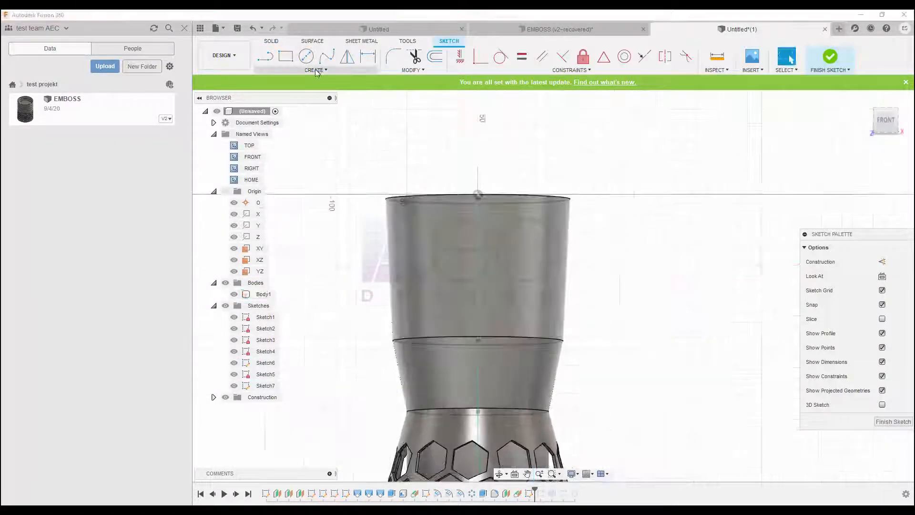
click(340, 71)
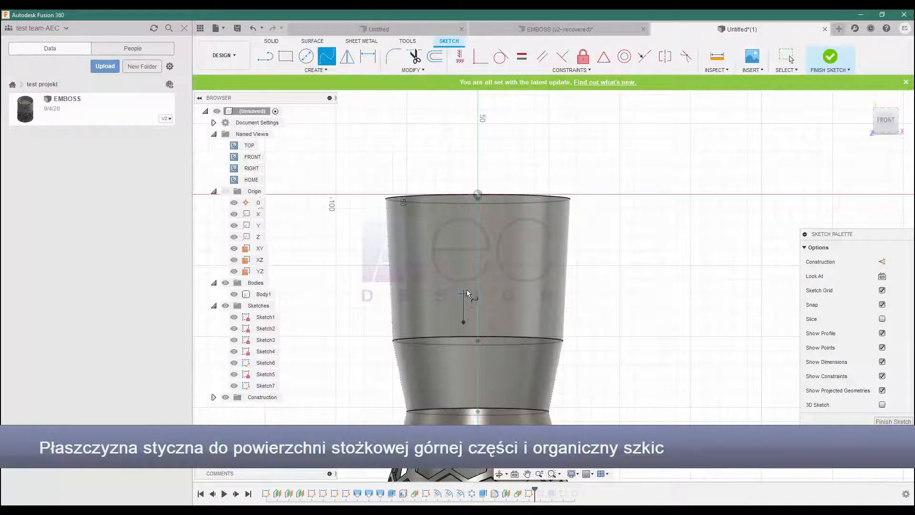
click(479, 325)
scroll(466, 326, up, 3)
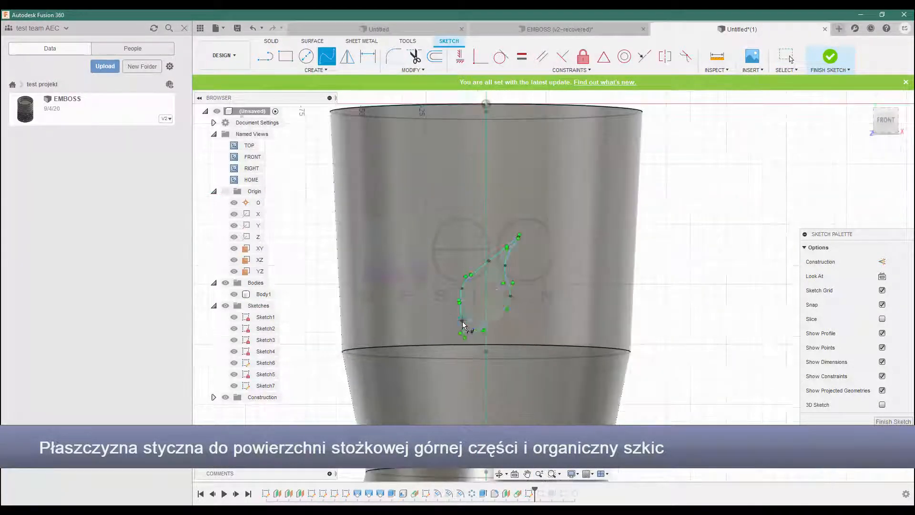
Draw five more closed spline petals around the first leaf outline and finish the sketch
middle_drag(461, 321, 432, 362)
click(327, 60)
click(488, 313)
click(497, 287)
click(516, 265)
click(536, 257)
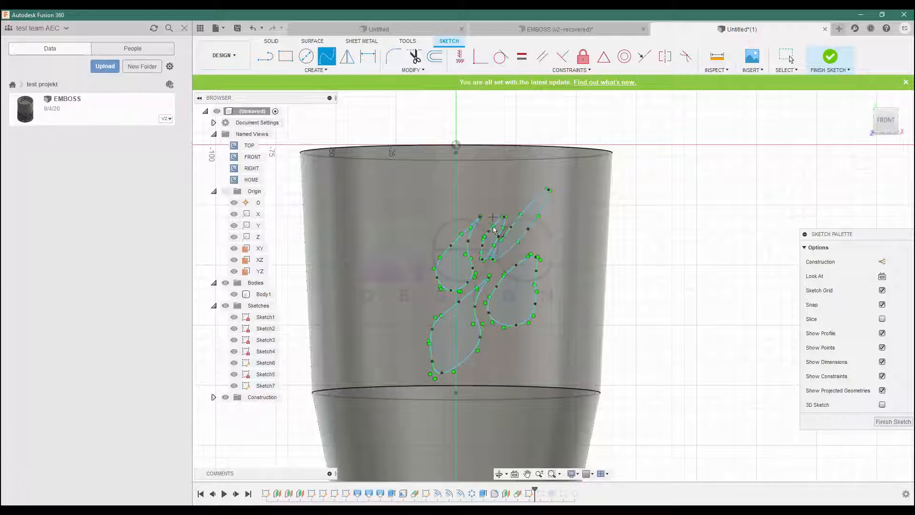
click(830, 56)
Set up an Emboss of the six petal profiles on the upper outer face, using the deboss effect
click(315, 70)
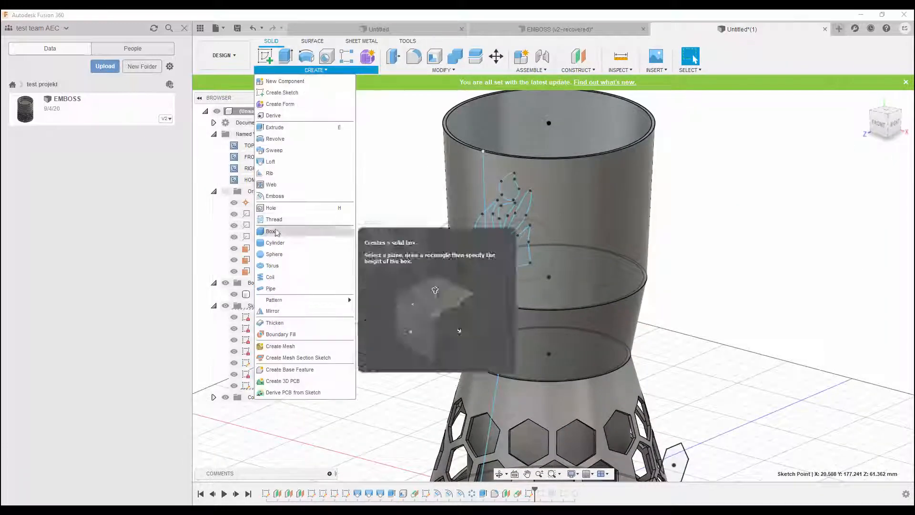
click(275, 196)
scroll(527, 202, up, 3)
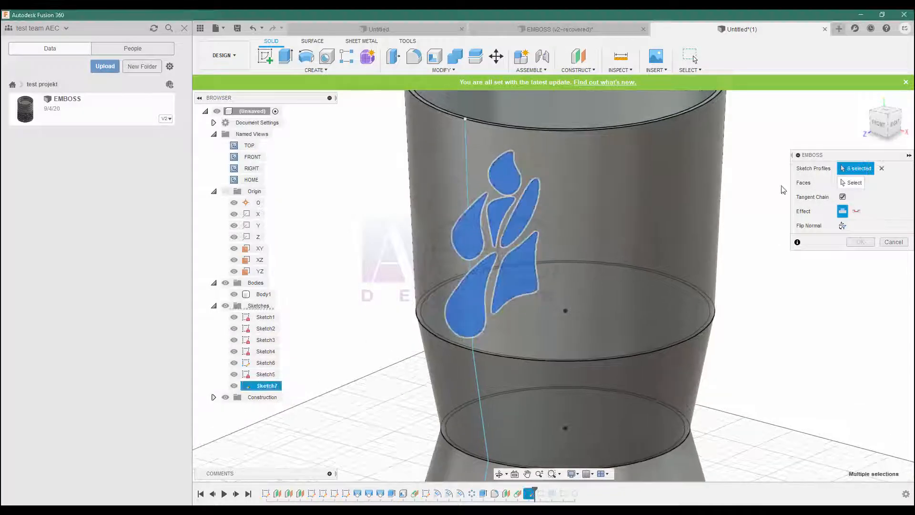
click(851, 182)
click(571, 236)
scroll(570, 236, down, 3)
shift+middle_drag(571, 236, 548, 239)
click(866, 225)
shift+middle_drag(643, 229, 572, 272)
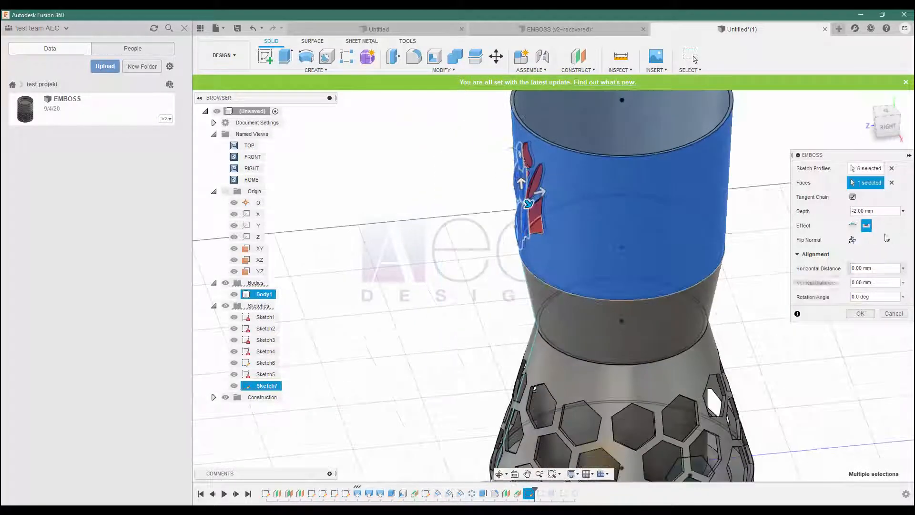
Try a rotation angle of -10 degrees, reset it to 0, and apply the petal deboss with a depth of -2 mm
shift+middle_drag(590, 210, 620, 147)
click(857, 315)
middle_drag(619, 191, 680, 328)
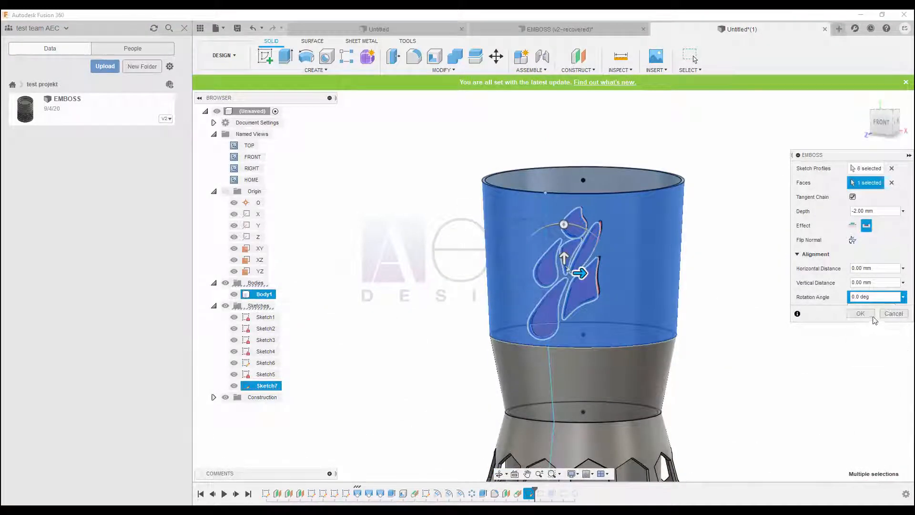
text(-10)
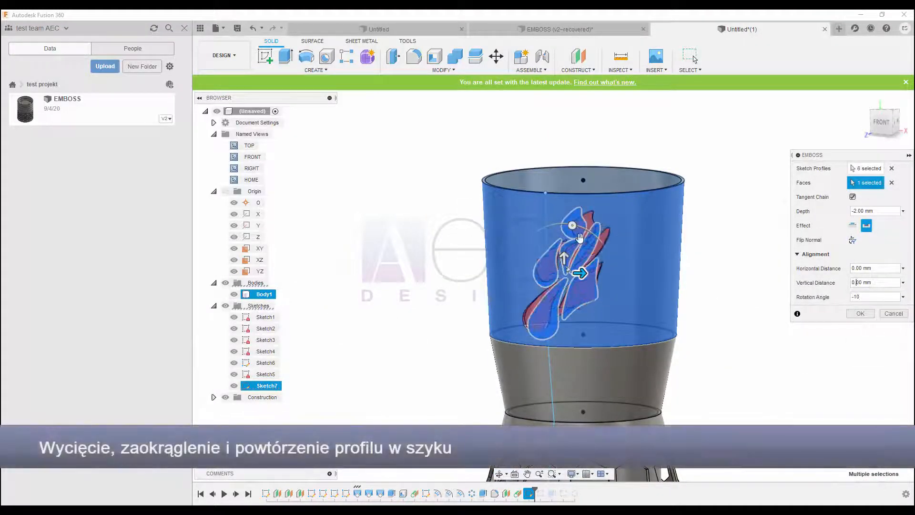
shift+middle_drag(578, 265, 597, 256)
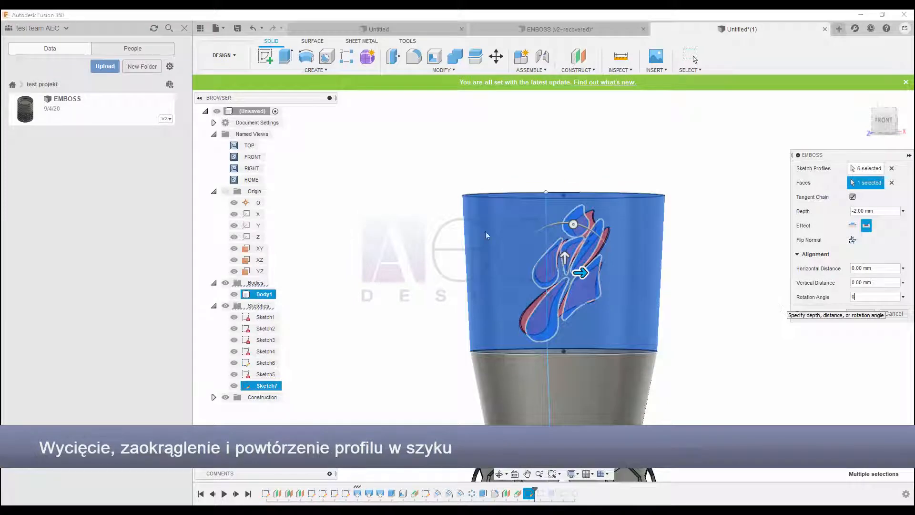
click(860, 314)
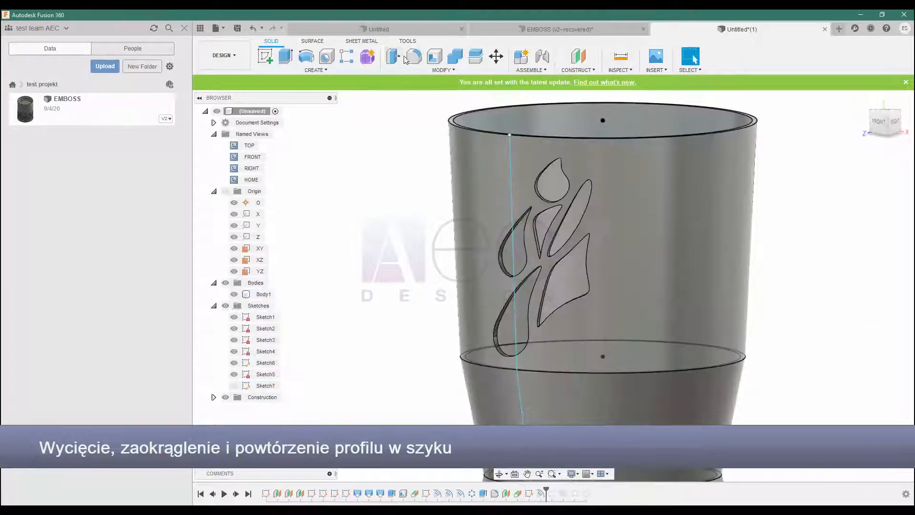
Fillet the outer edges of all six petal cutouts with a chord length of 0.5 mm
click(413, 58)
scroll(496, 263, up, 6)
click(511, 257)
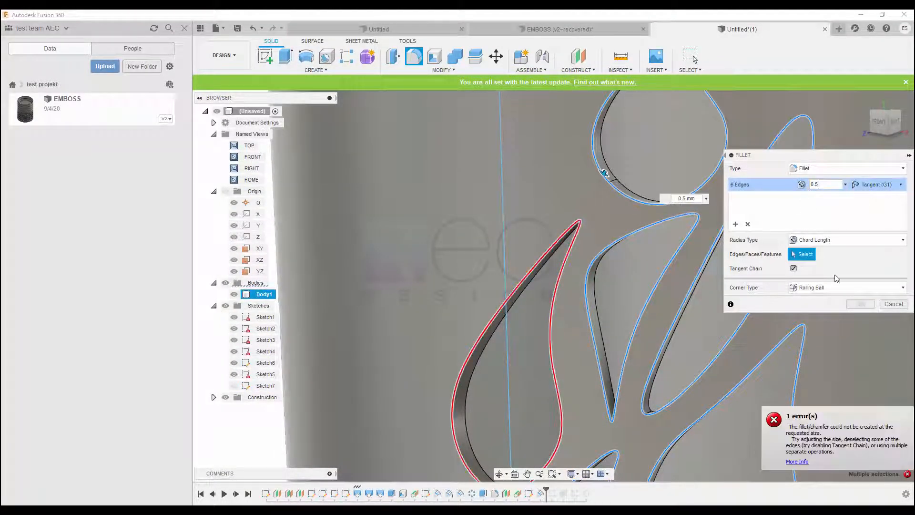
click(816, 253)
click(861, 305)
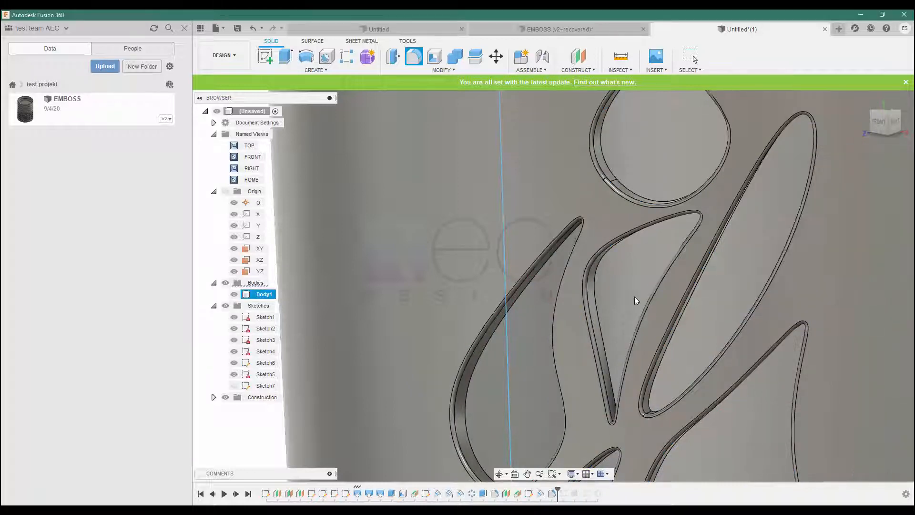
Start a circular pattern of features with the petal deboss and its edge fillet as the objects
middle_drag(660, 398, 629, 290)
scroll(629, 290, down, 5)
shift+middle_drag(429, 229, 472, 218)
click(316, 70)
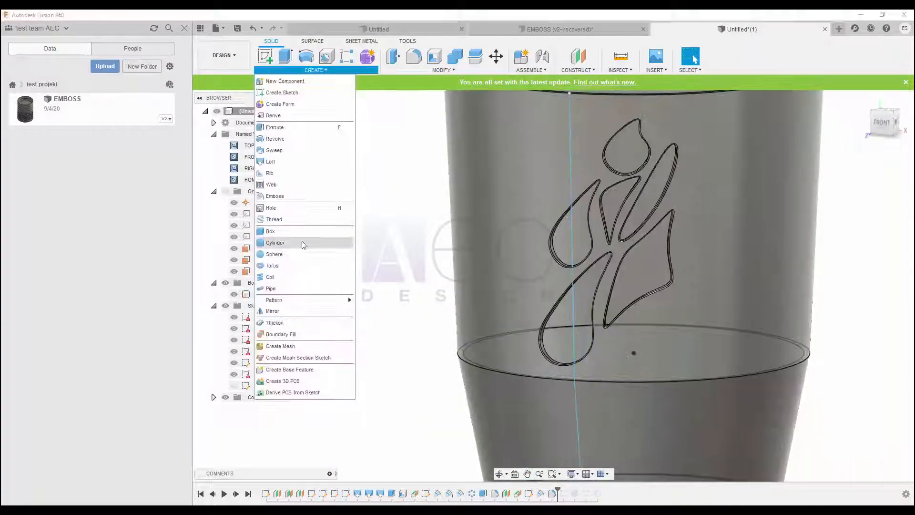
mouse_move(334, 300)
click(386, 307)
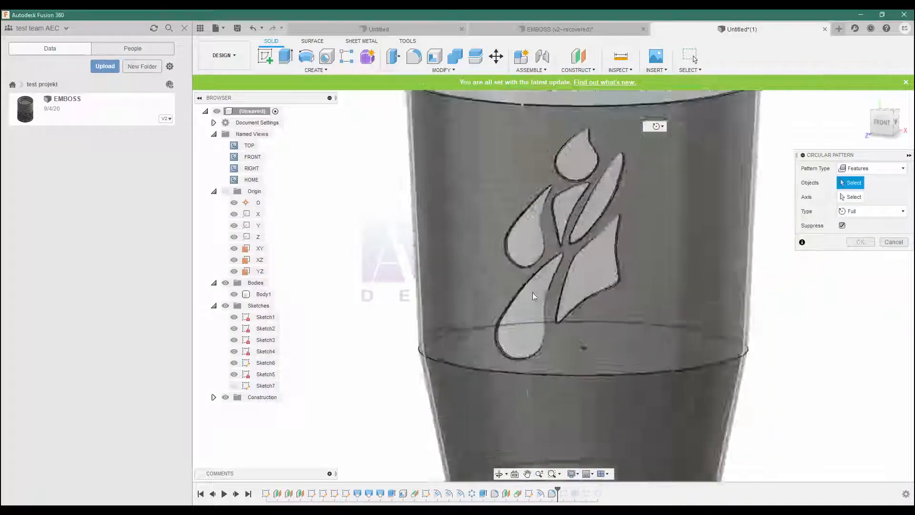
scroll(507, 304, up, 8)
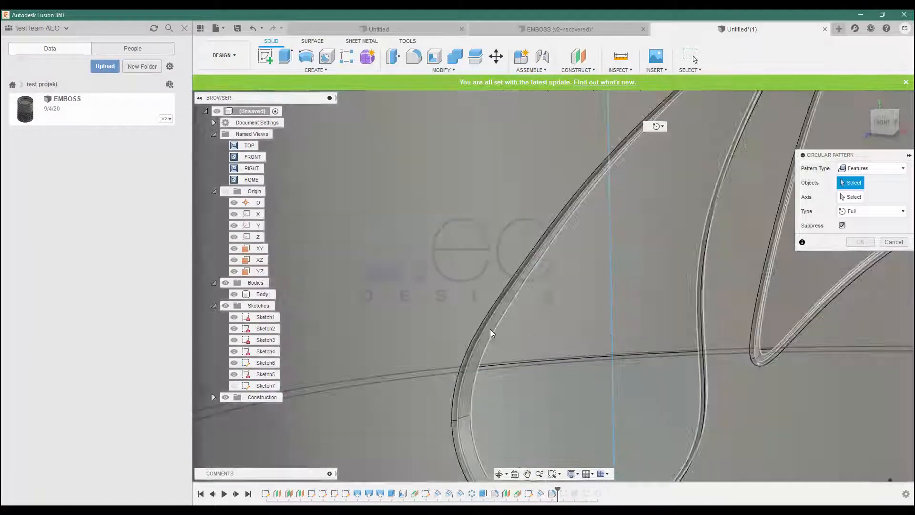
click(488, 327)
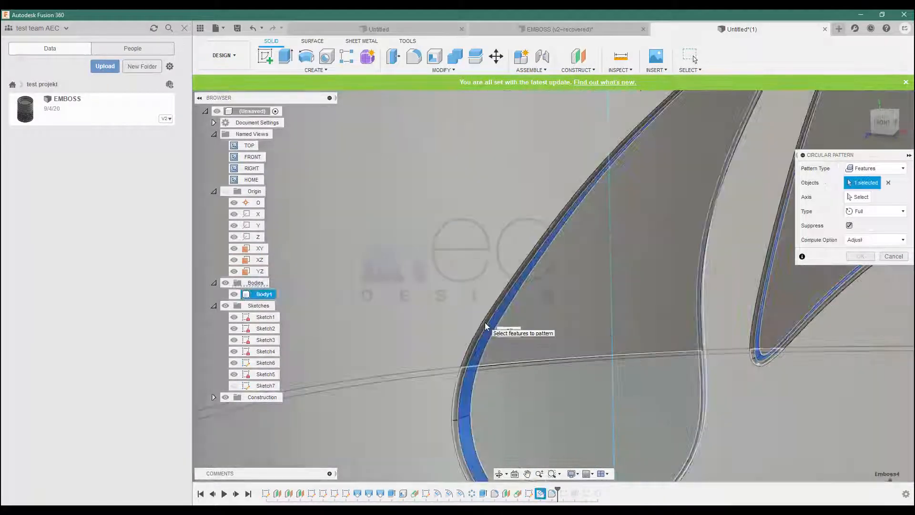
scroll(488, 327, down, 4)
middle_drag(488, 327, 591, 320)
scroll(591, 324, up, 4)
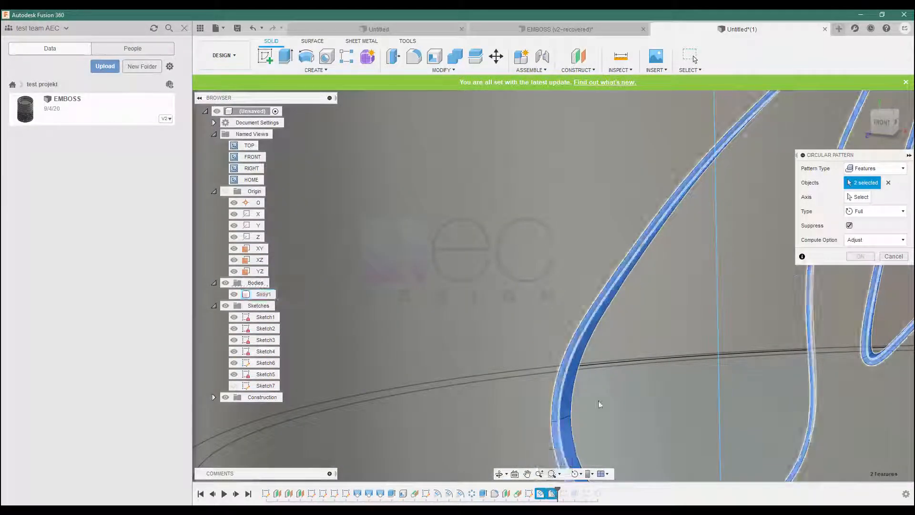
scroll(600, 404, down, 4)
Pattern the petal features fully around the origin Y axis with a quantity of 9
click(858, 197)
click(258, 226)
scroll(619, 237, down, 5)
shift+middle_drag(619, 237, 591, 210)
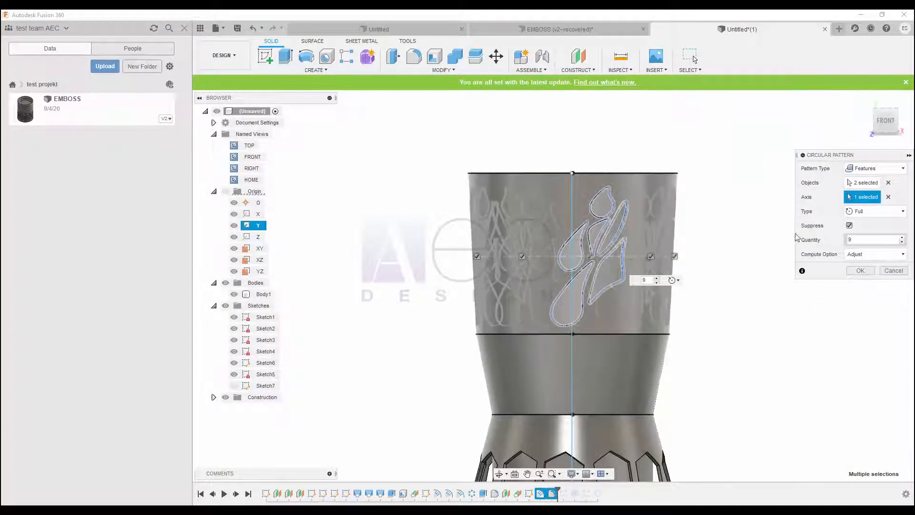
shift+middle_drag(753, 239, 794, 260)
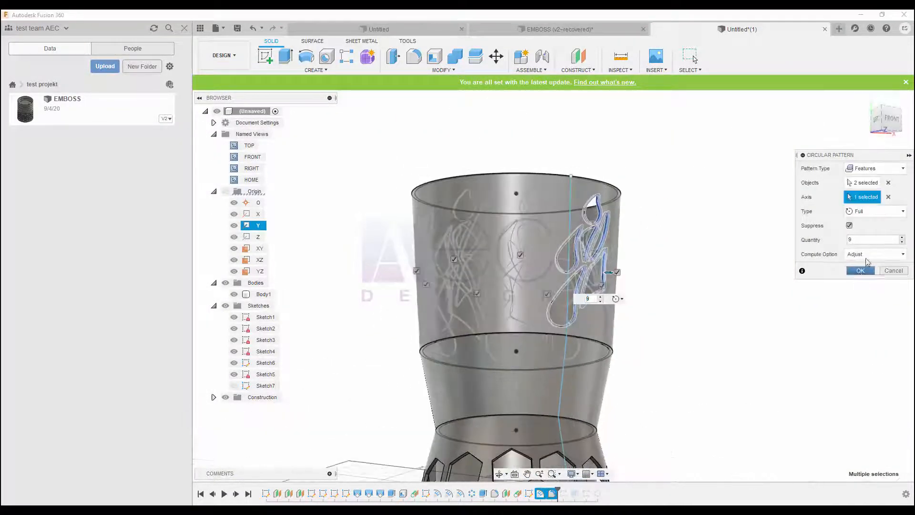
click(861, 271)
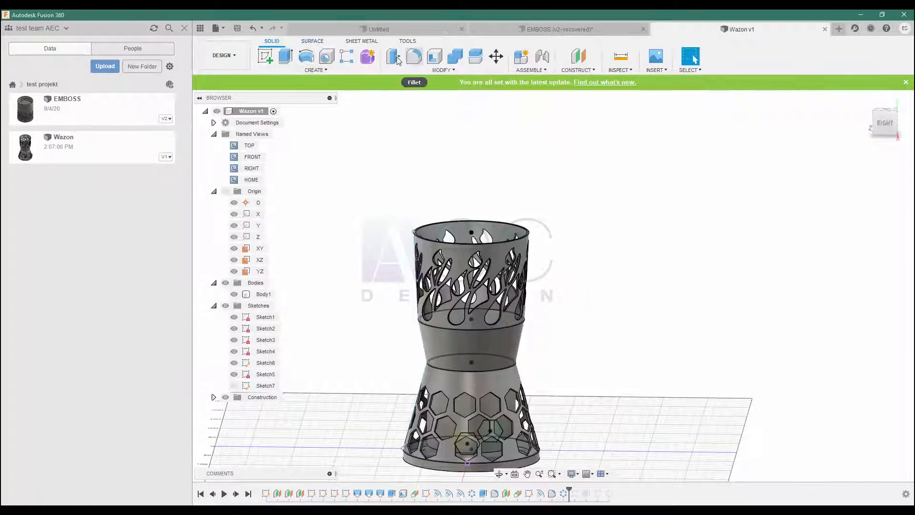
Chamfer the outer edge of the top rim using the Two distances type, with distances of 8 mm and 1.5 mm
click(449, 71)
click(432, 104)
scroll(430, 241, up, 8)
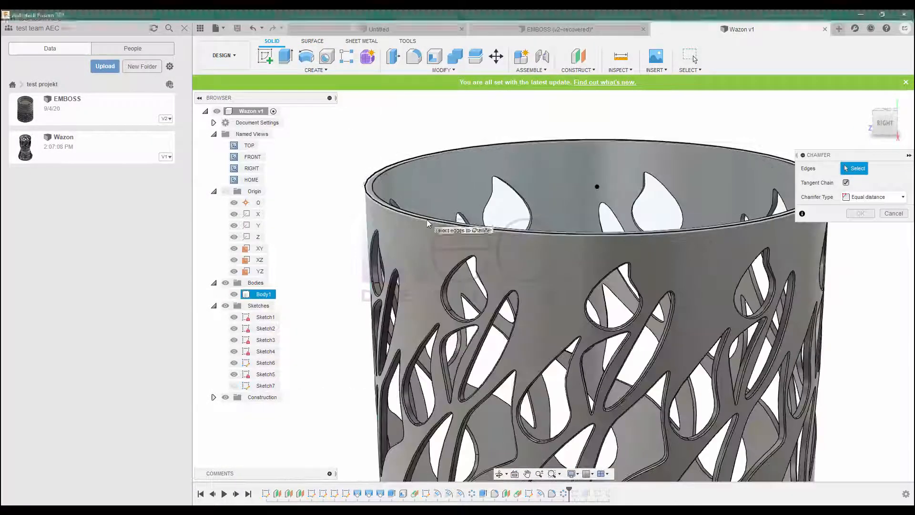
click(428, 219)
scroll(443, 240, up, 3)
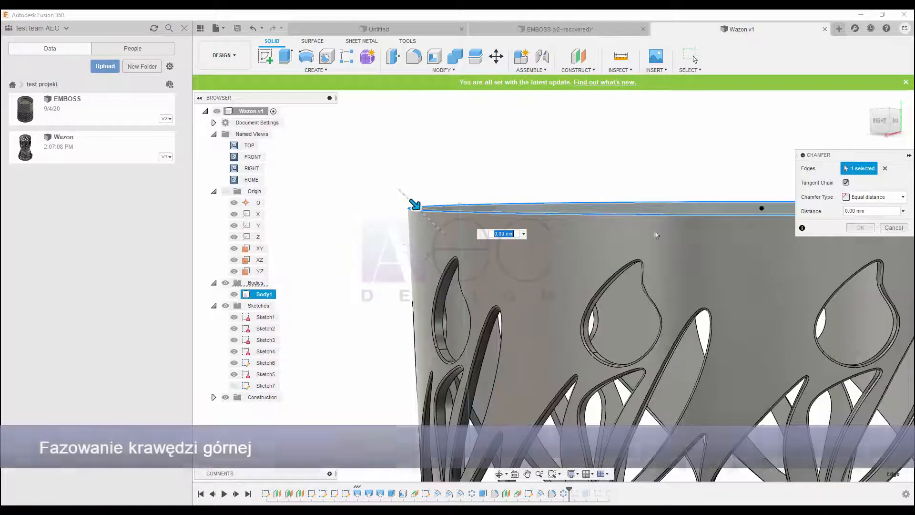
click(861, 197)
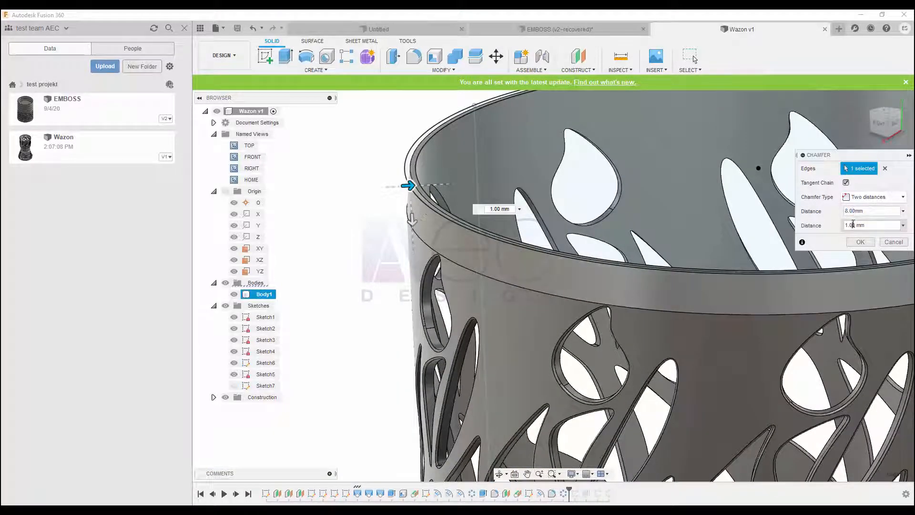
key(BackSpace)
text(5)
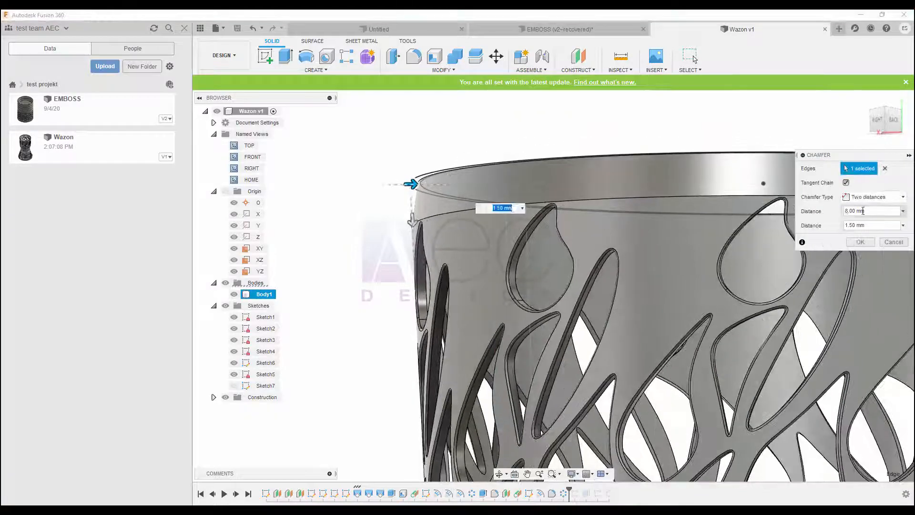
key(Return)
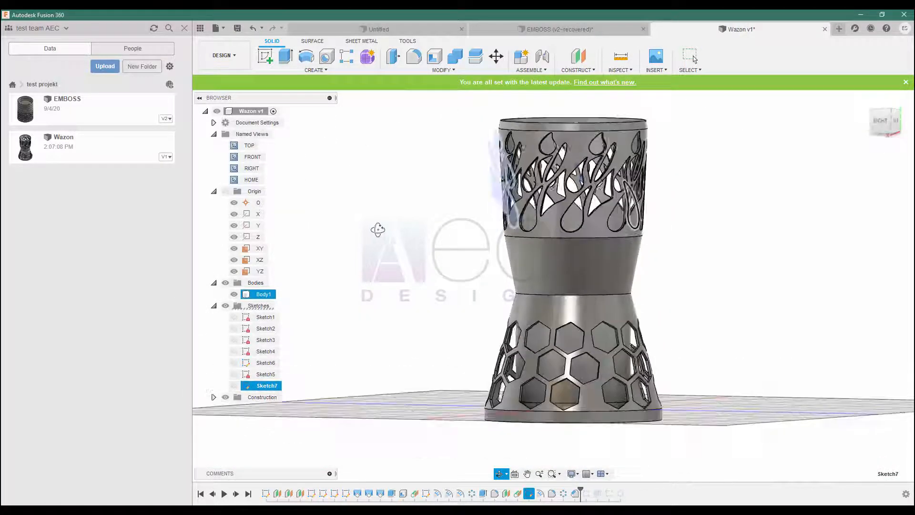
Create a construction plane offset 80 mm from the origin YZ plane, beside the vase
shift+middle_drag(528, 298, 448, 296)
click(825, 62)
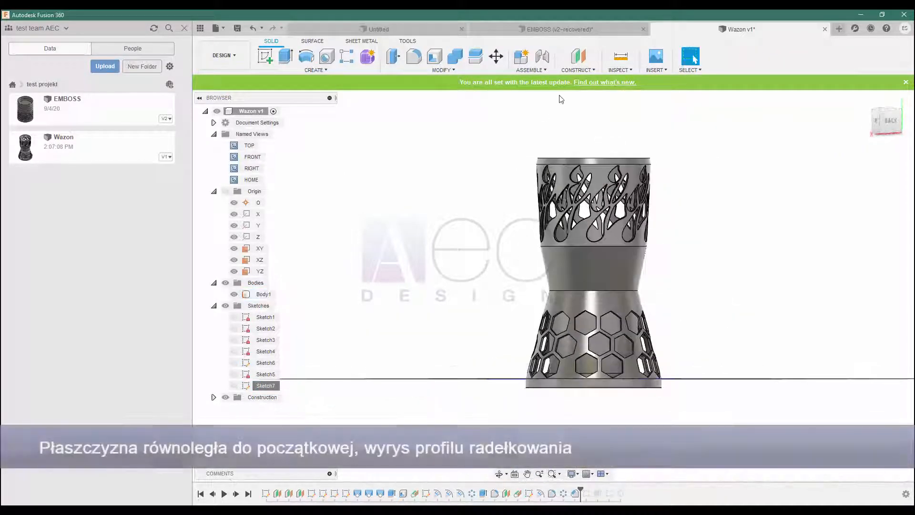
click(578, 70)
click(584, 81)
shift+middle_drag(498, 241, 532, 251)
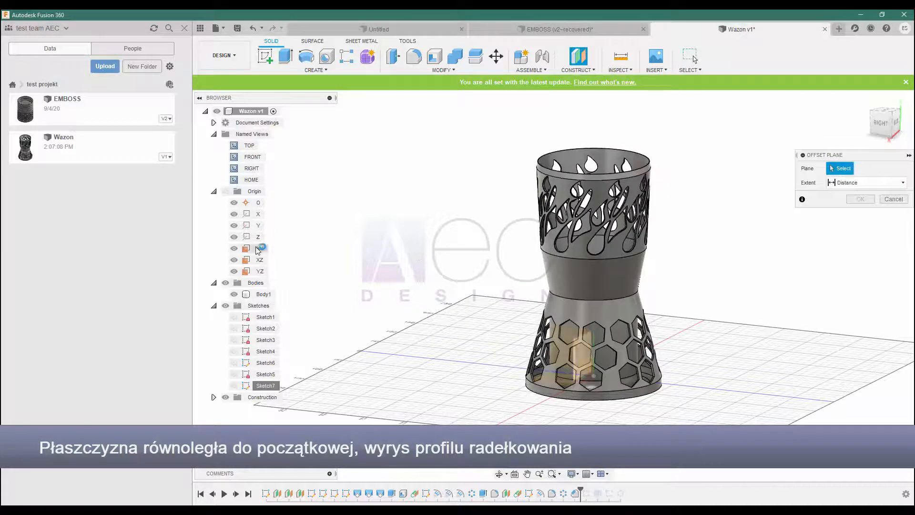
click(252, 272)
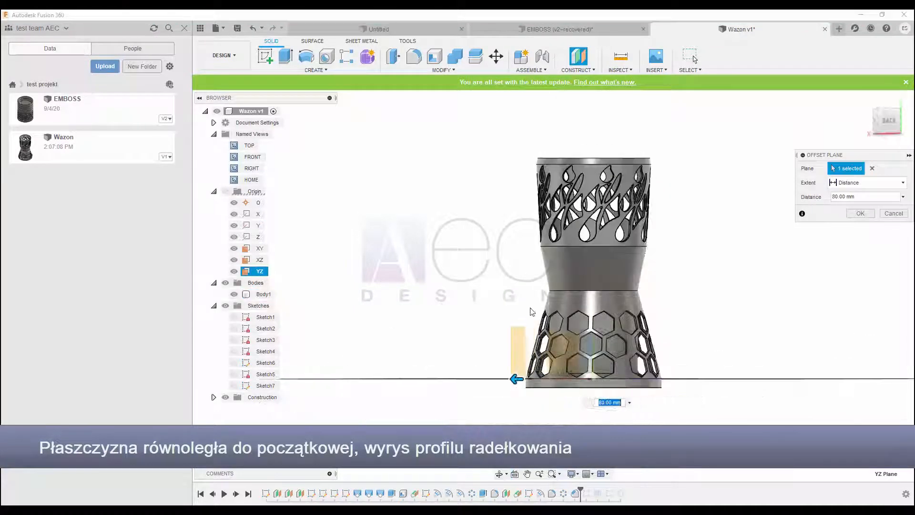
shift+middle_drag(533, 311, 518, 326)
drag(513, 380, 513, 380)
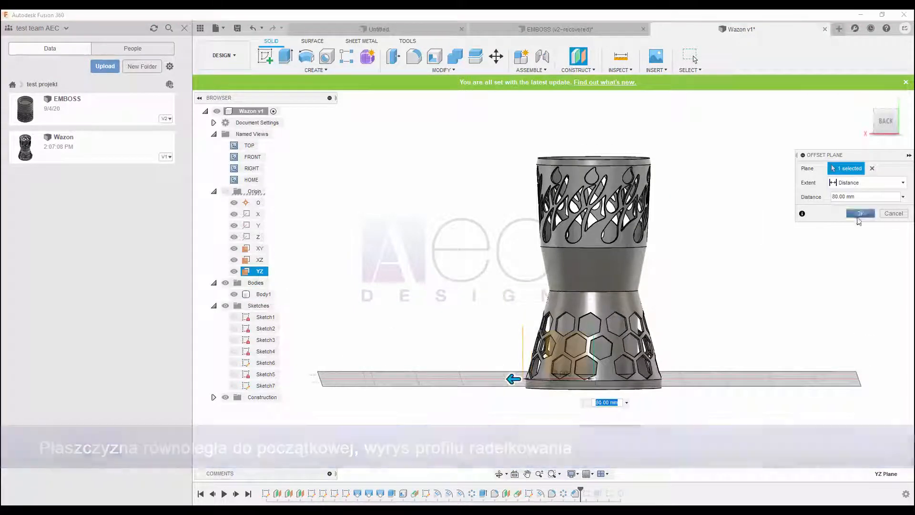
click(859, 213)
Sketch a horizontal rectangle about 80 mm long and 10 mm high on the new offset plane, in front of the vase's middle section
shift+middle_drag(520, 306, 572, 317)
click(265, 57)
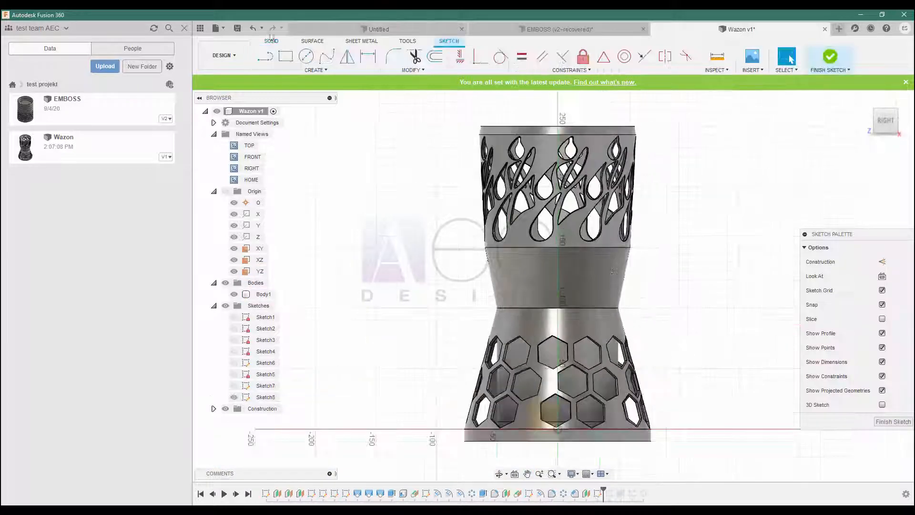
click(893, 465)
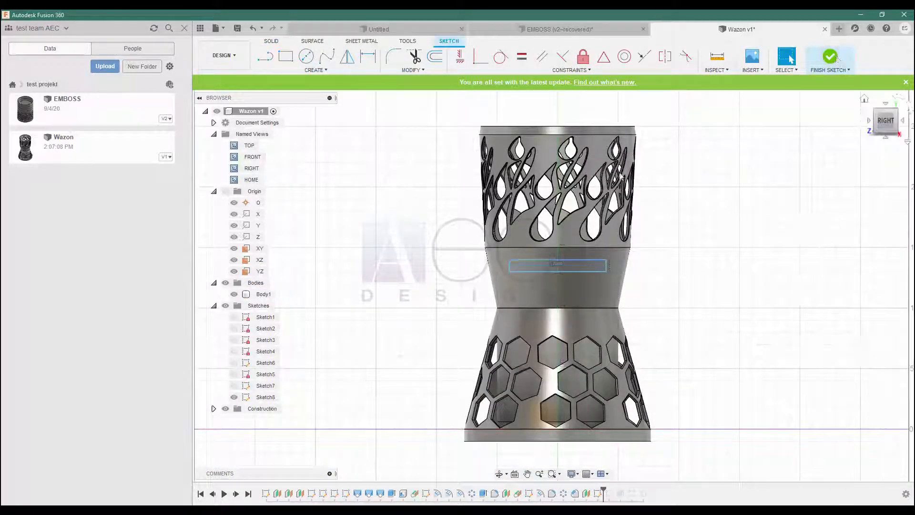
click(316, 70)
click(276, 196)
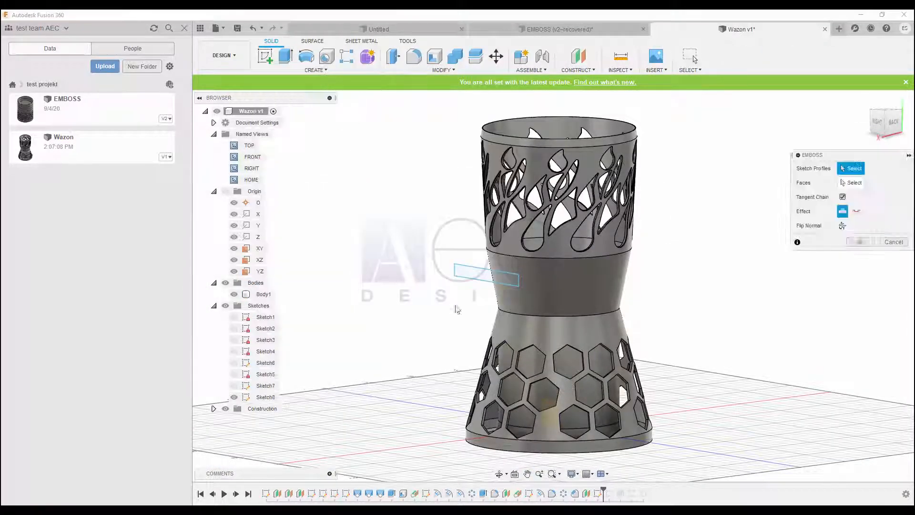
scroll(612, 290, up, 3)
click(587, 275)
shift+middle_drag(539, 288, 581, 264)
scroll(579, 294, up, 3)
shift+middle_drag(658, 256, 585, 263)
key(Escape)
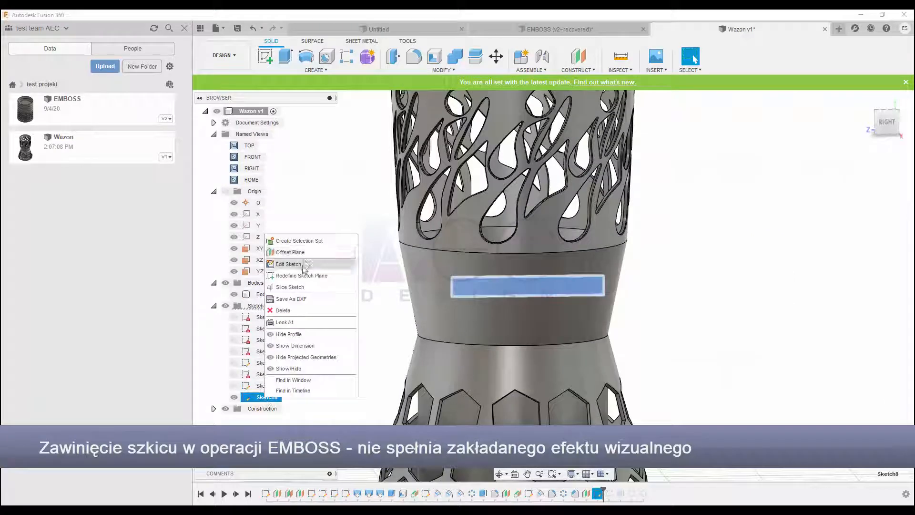
Edit the rectangle sketch to dimension its length as 80 mm and its height as 10 mm
click(302, 265)
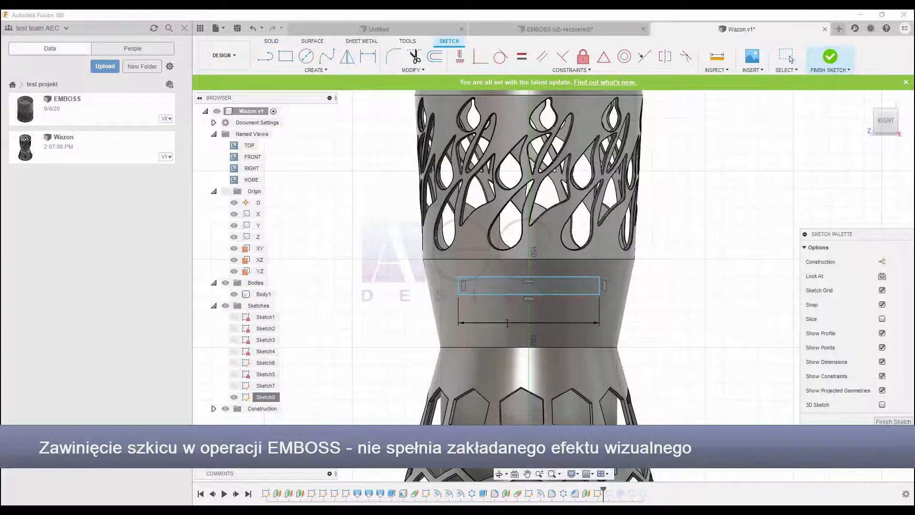
click(673, 292)
key(Return)
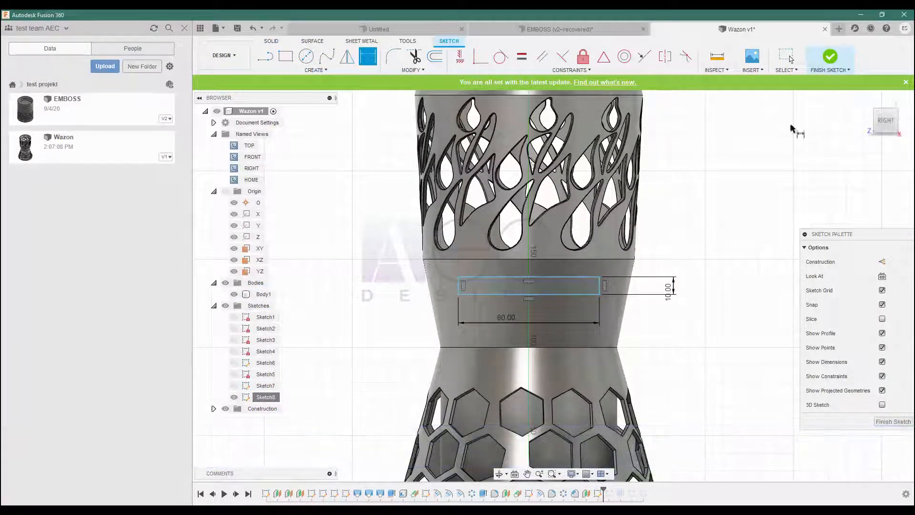
click(830, 57)
Emboss the rectangle onto the vase's middle face with a 10 mm depth, a vertical distance of -10 mm and a rotation angle of 40 degrees
mouse_move(505, 233)
shift+middle_down()
mouse_move(452, 241)
mouse_move(505, 245)
shift+middle_up()
click(316, 71)
click(285, 196)
click(579, 303)
shift+middle_drag(578, 305, 549, 296)
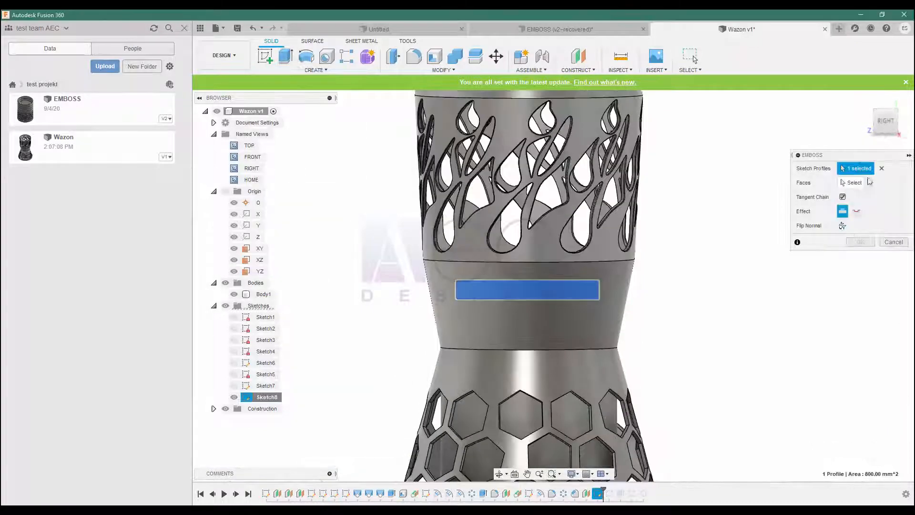
click(868, 182)
click(534, 319)
shift+middle_drag(515, 234, 431, 243)
shift+middle_drag(524, 270, 552, 229)
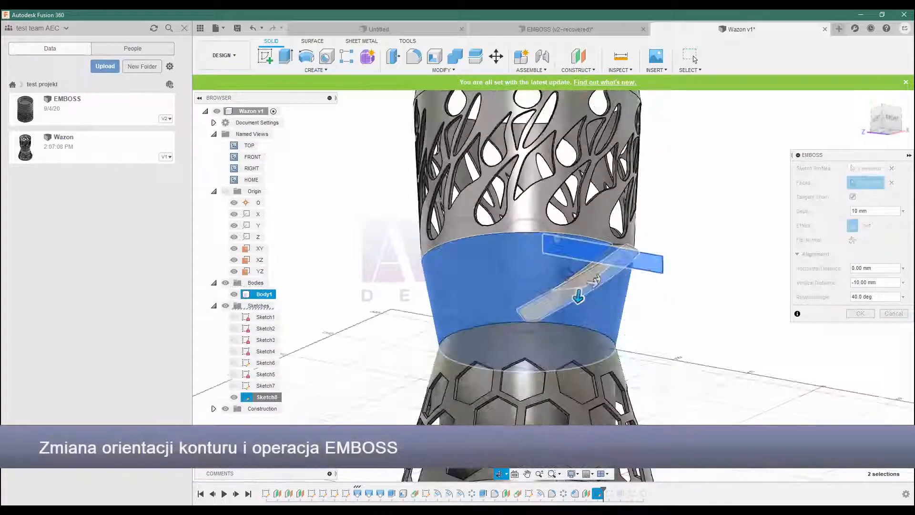
shift+middle_drag(563, 276, 539, 283)
click(859, 316)
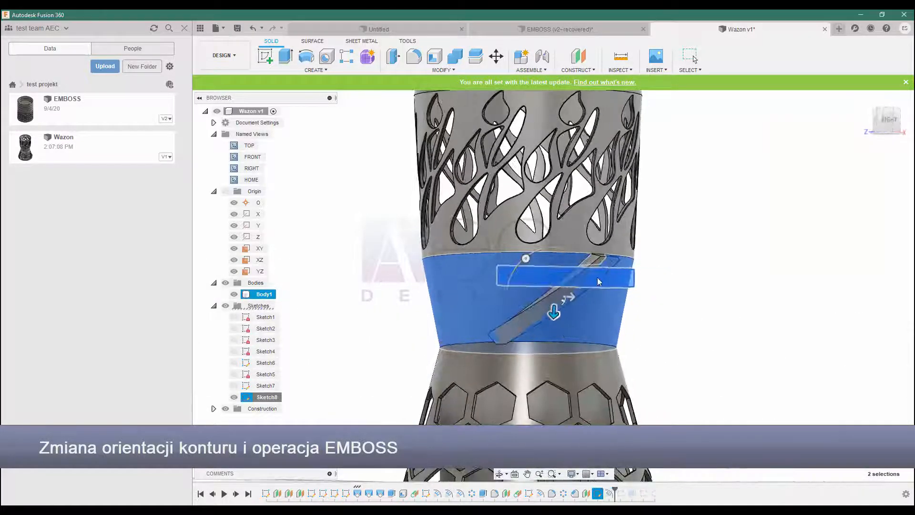
Edit the rectangle sketch again and re-edit the slanted emboss feature on the vase's middle section
right_click(265, 397)
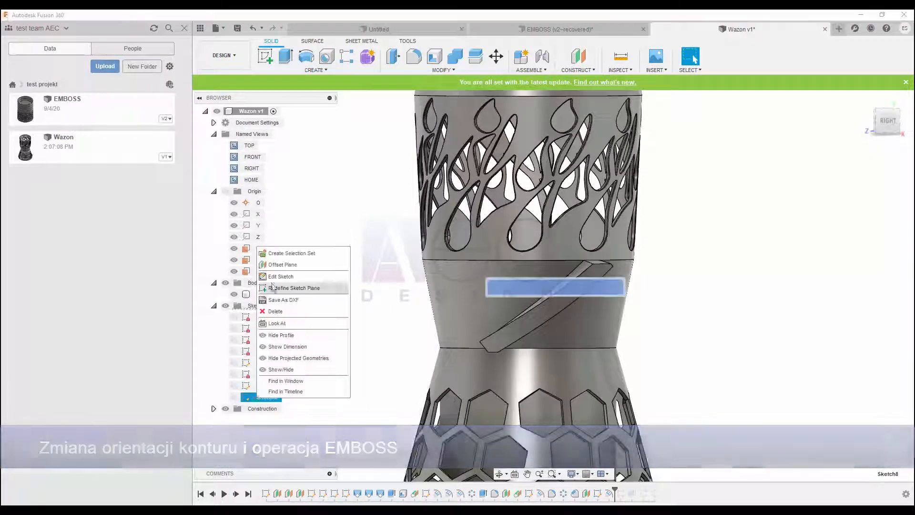
click(282, 287)
click(830, 57)
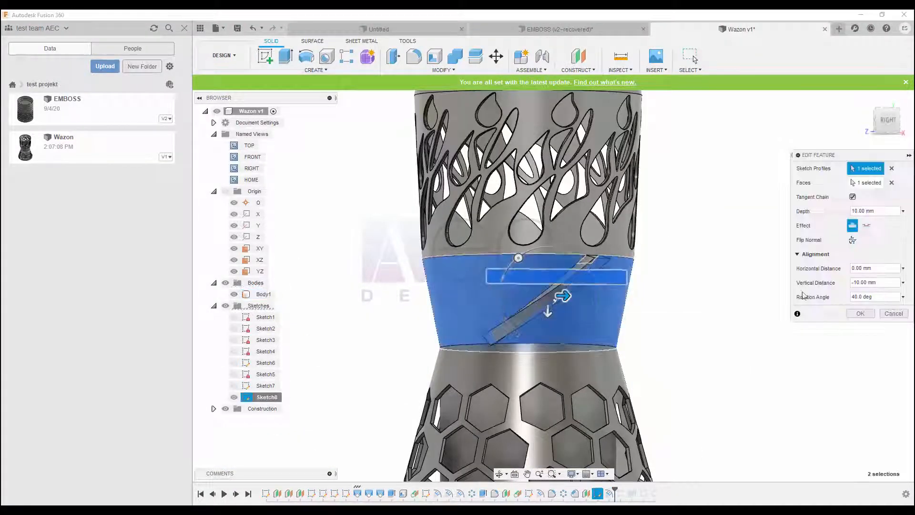
shift+middle_drag(640, 246, 653, 229)
click(860, 313)
shift+middle_drag(675, 308, 452, 232)
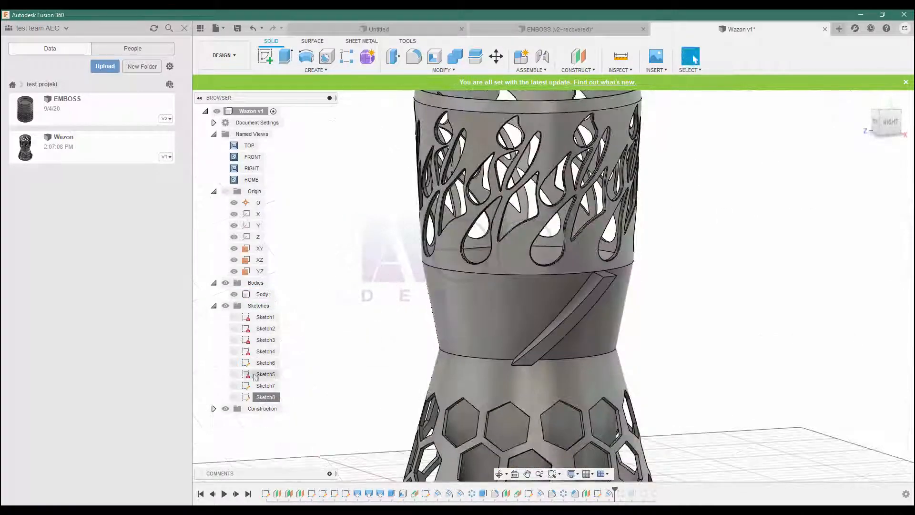
Create a circular pattern of the slanted emboss feature around the origin Y axis to knurl the middle section
click(315, 70)
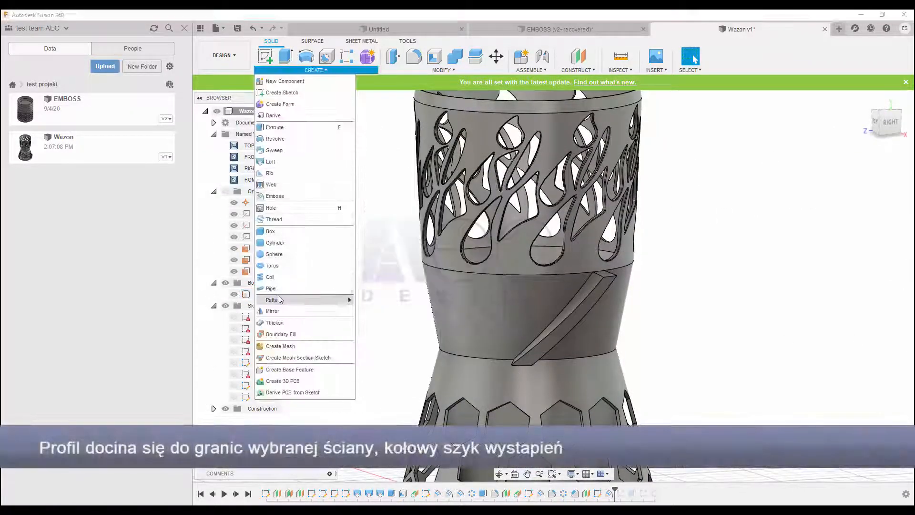
mouse_move(280, 300)
click(381, 312)
click(582, 310)
click(862, 197)
click(258, 225)
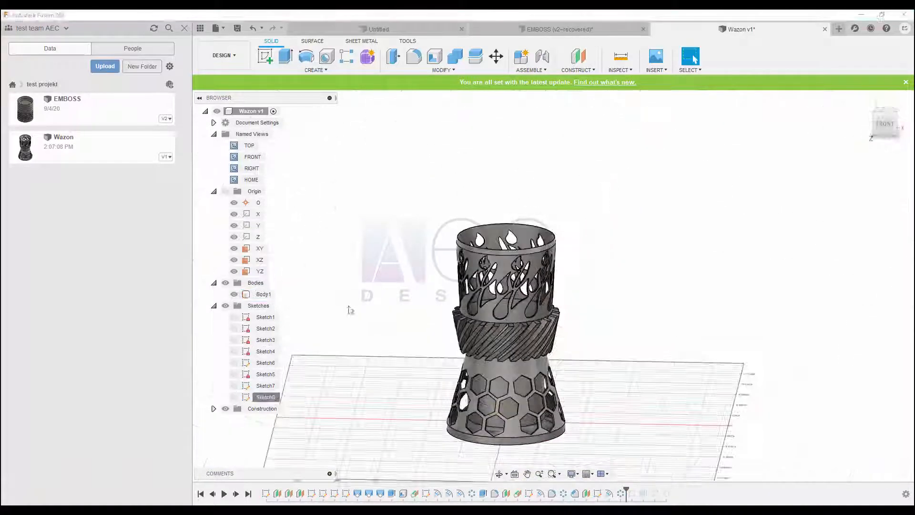
Switch to the Render workspace and apply the Paint - Metal Flake (Yellow) appearance to the vase body
click(224, 56)
click(215, 107)
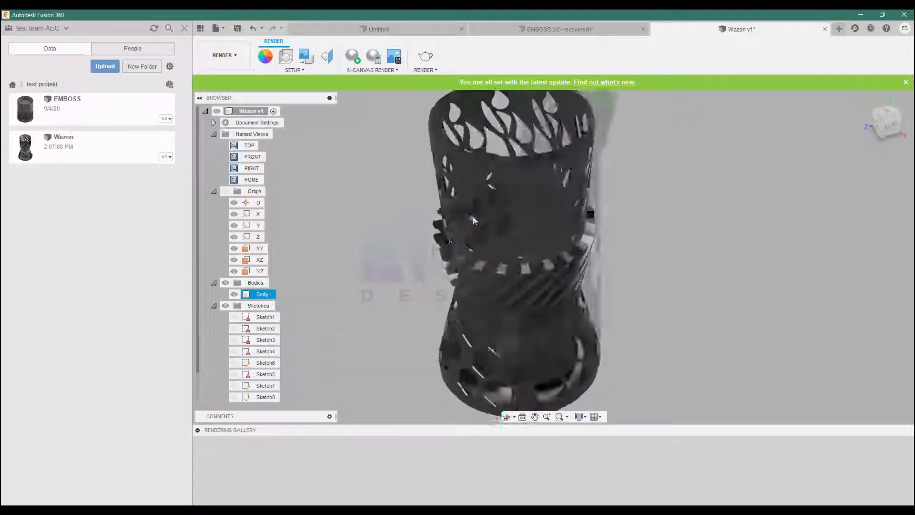
key(a)
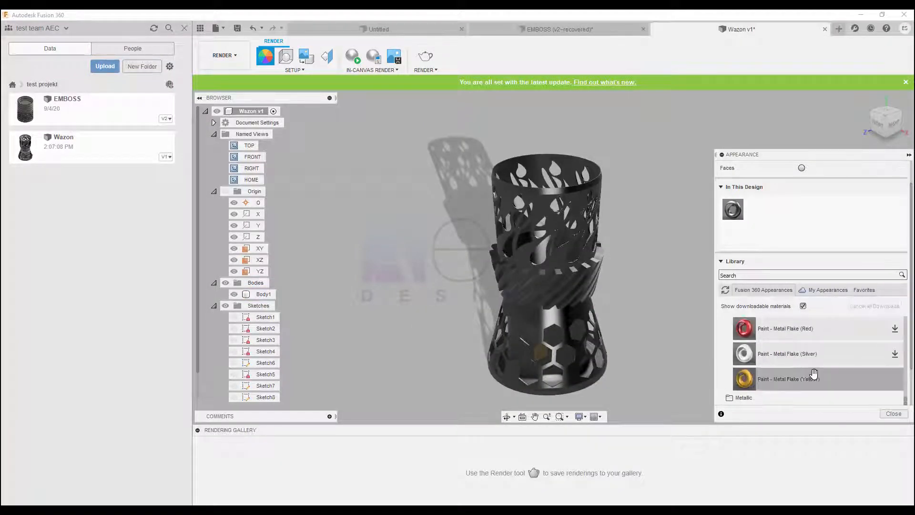
drag(539, 281, 540, 282)
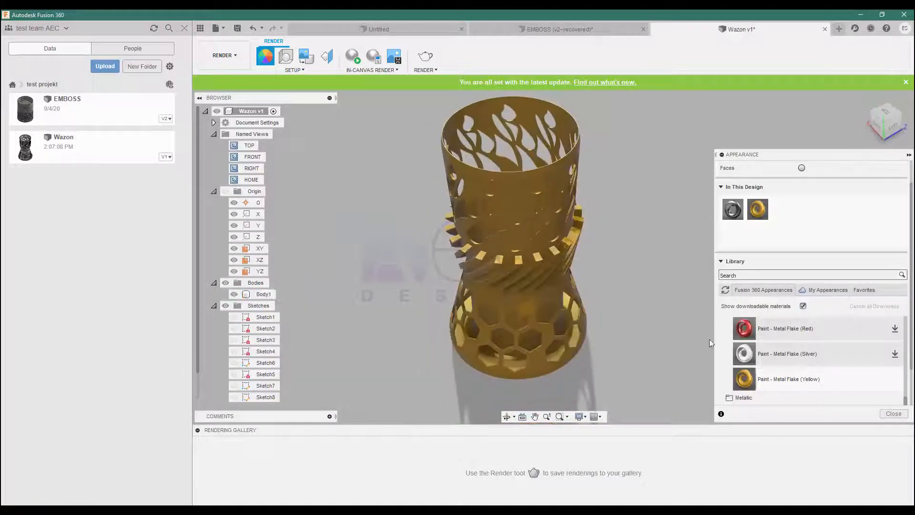
scroll(805, 390, down, 3)
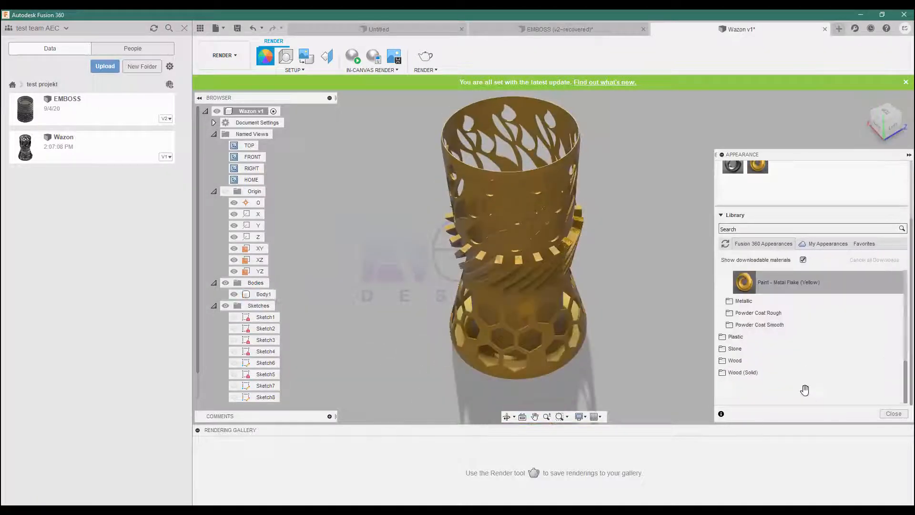